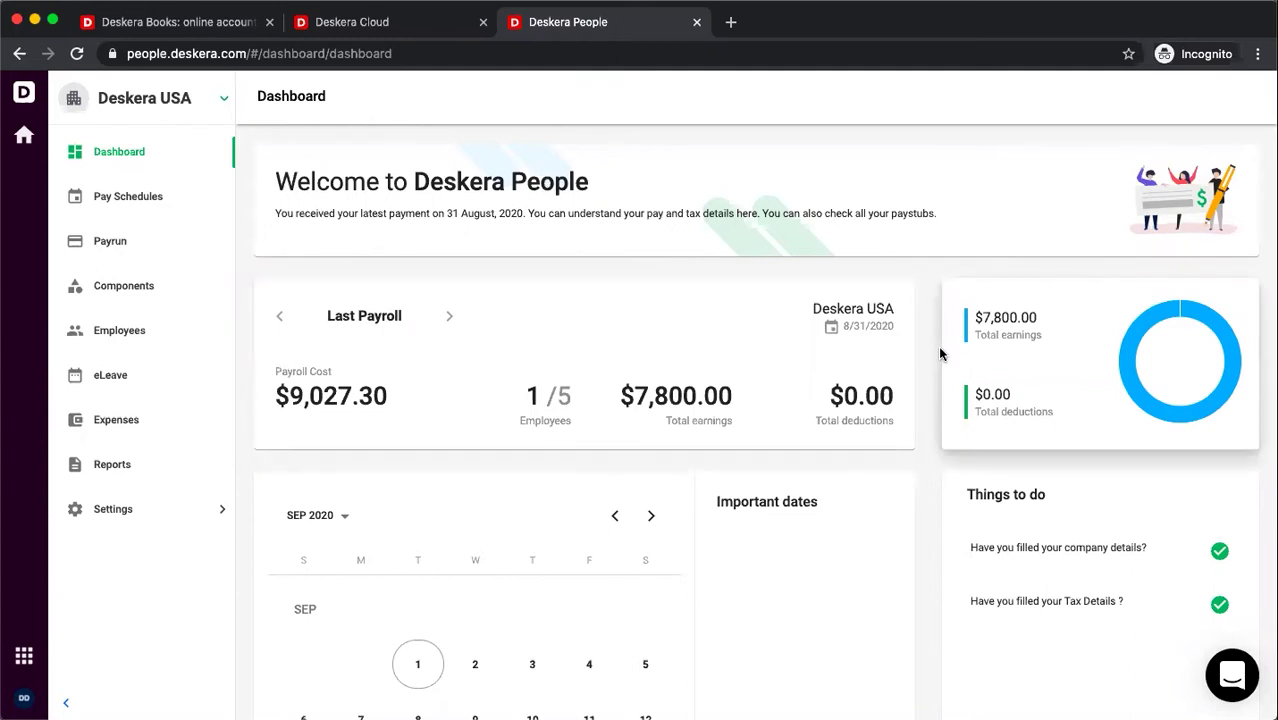
- Scroll the dashboard to review the $9,027.30 payroll cost and $7,800.00 total earnings
scroll(760, 557, down, 6)
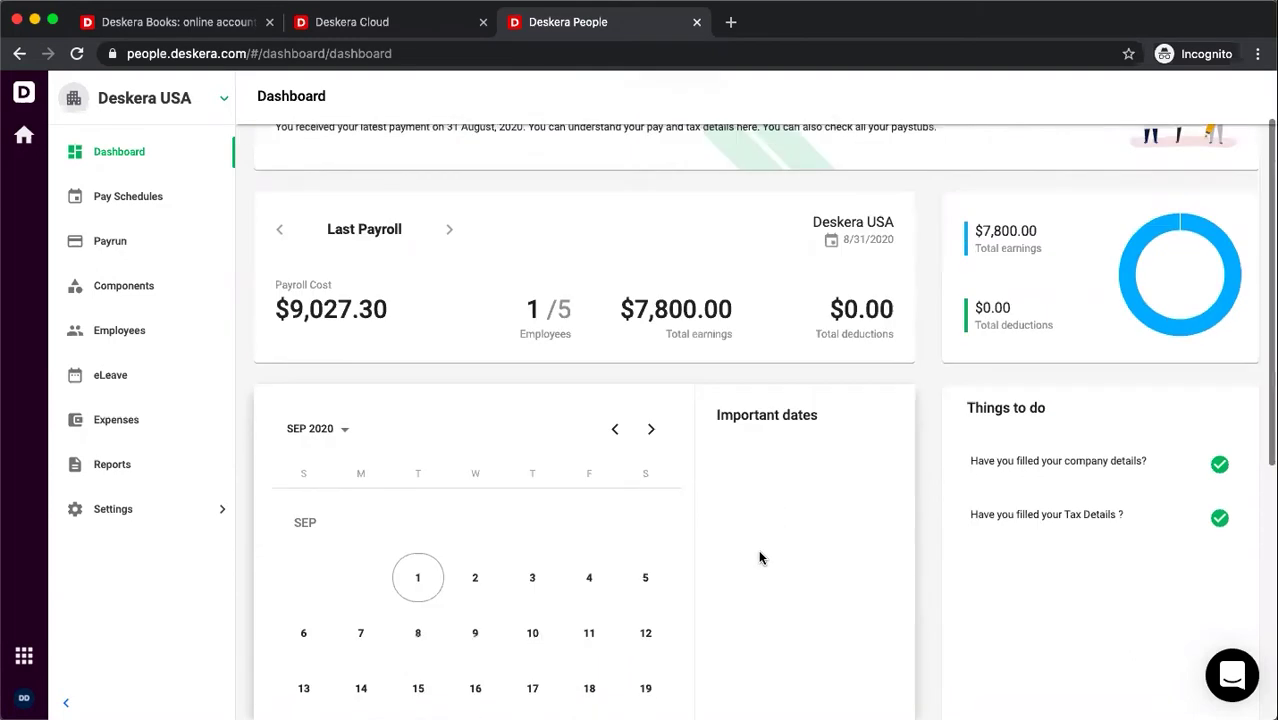
scroll(758, 549, up, 6)
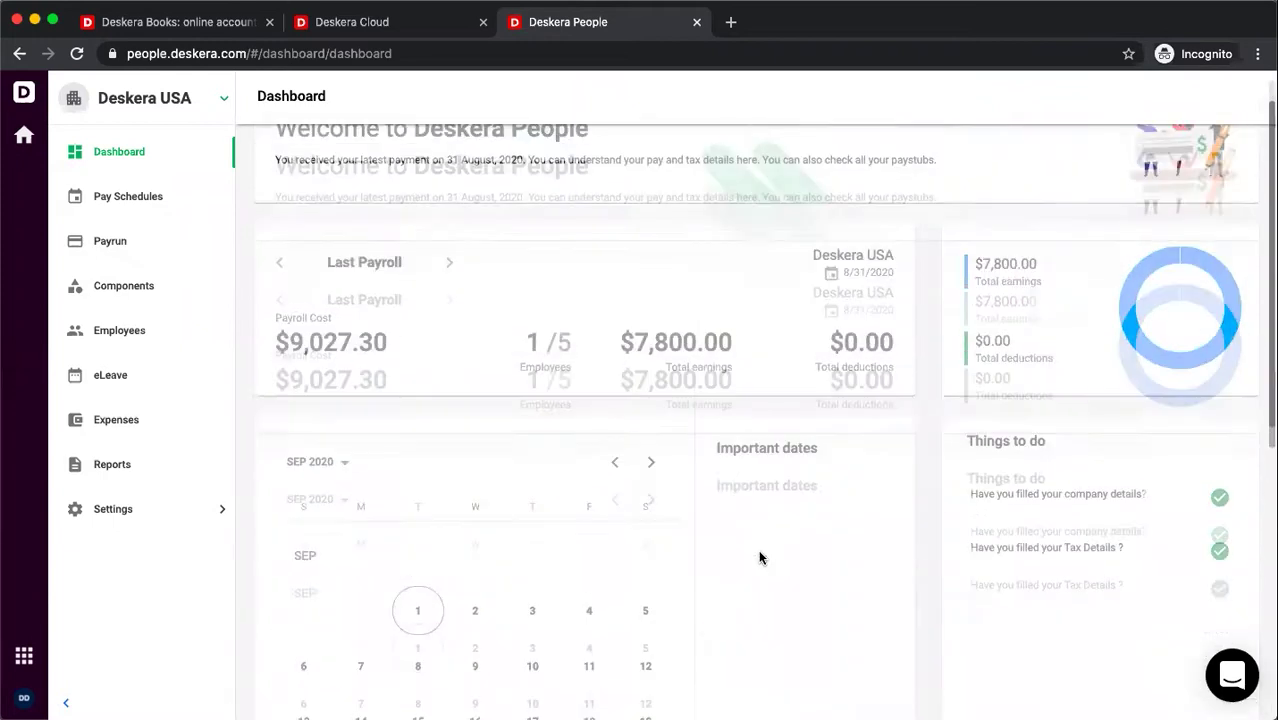
- Review the company details under Company Settings, then view the federal and state Tax Details
click(118, 510)
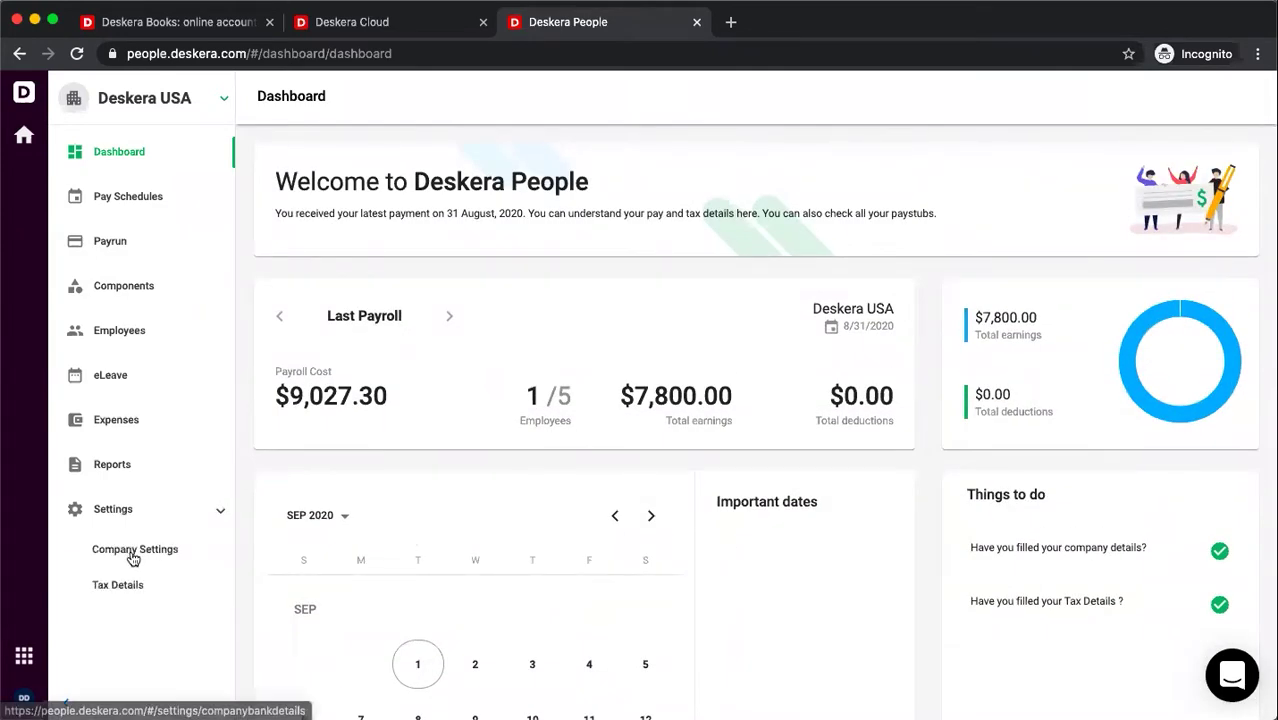
click(132, 556)
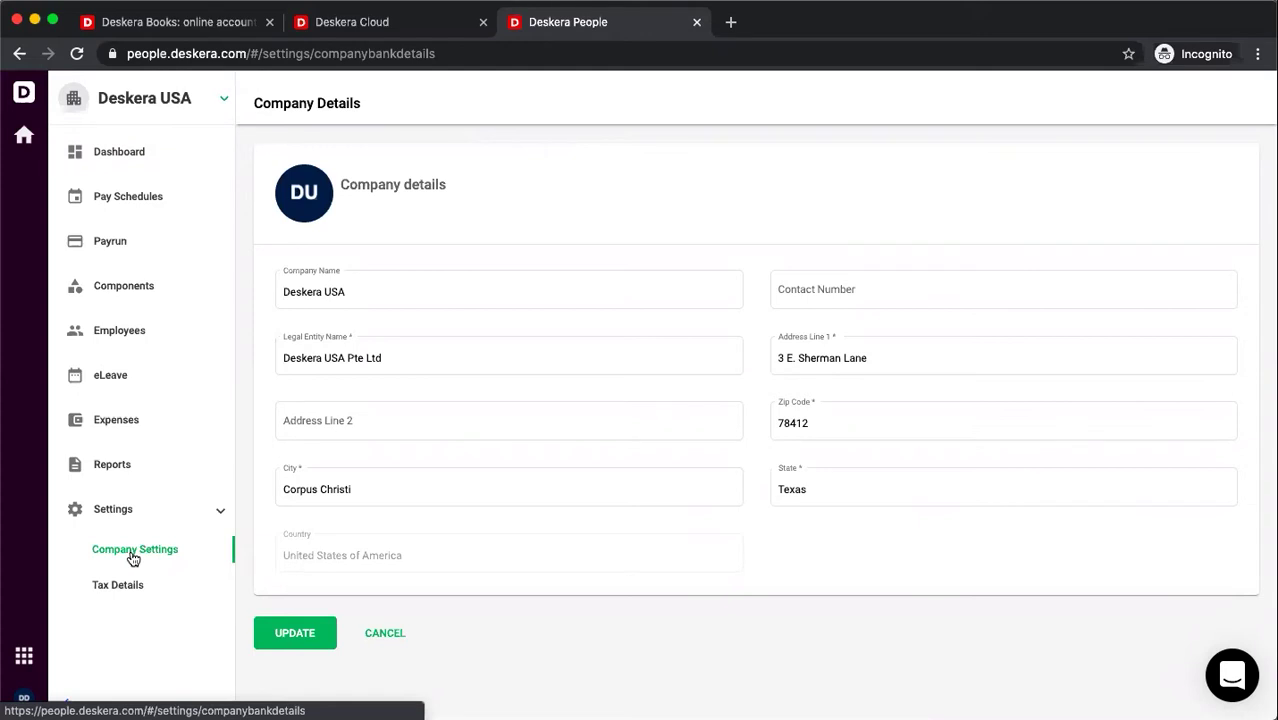
click(115, 583)
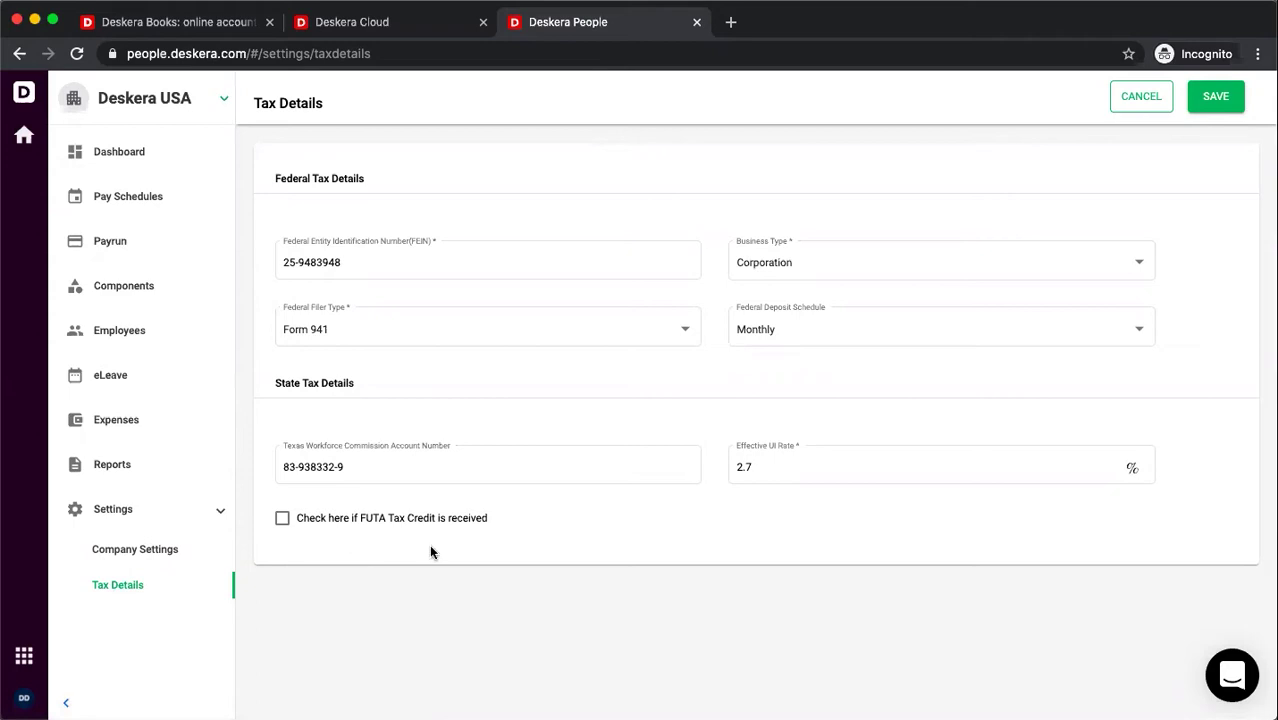
- Open the Employees list and show the edit, delete and terminate actions for the first employee
click(104, 334)
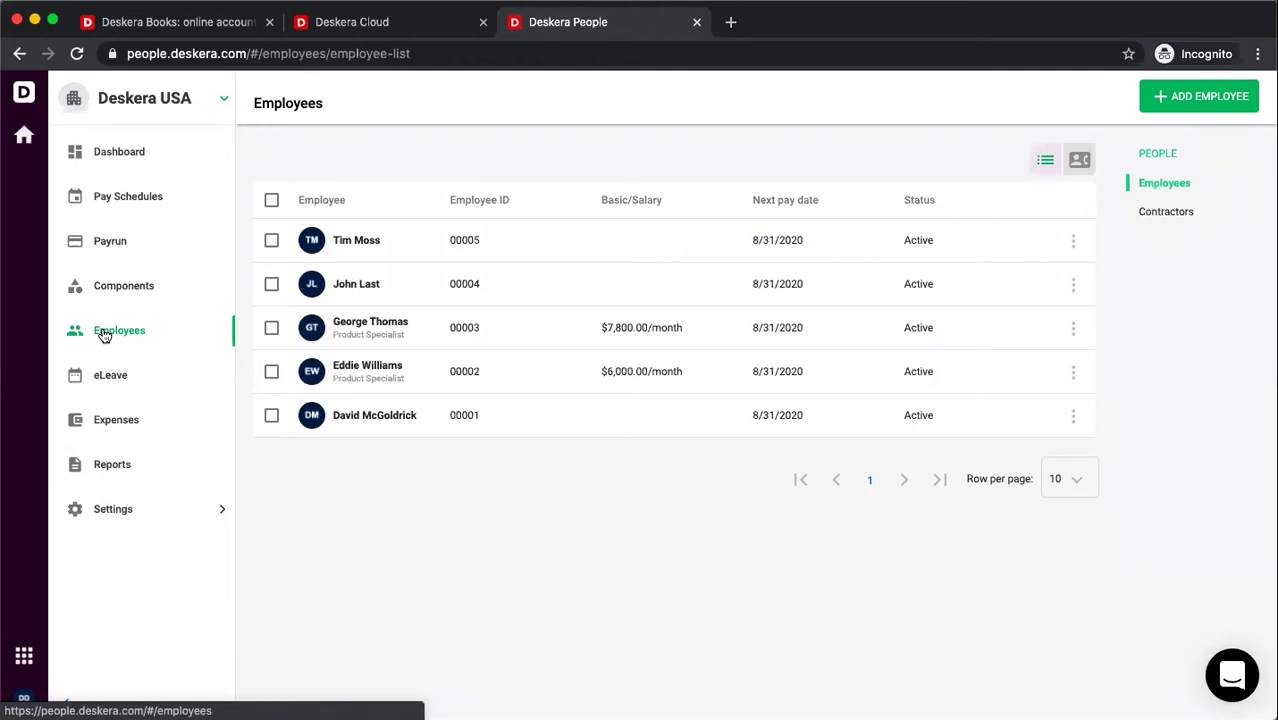
click(1072, 245)
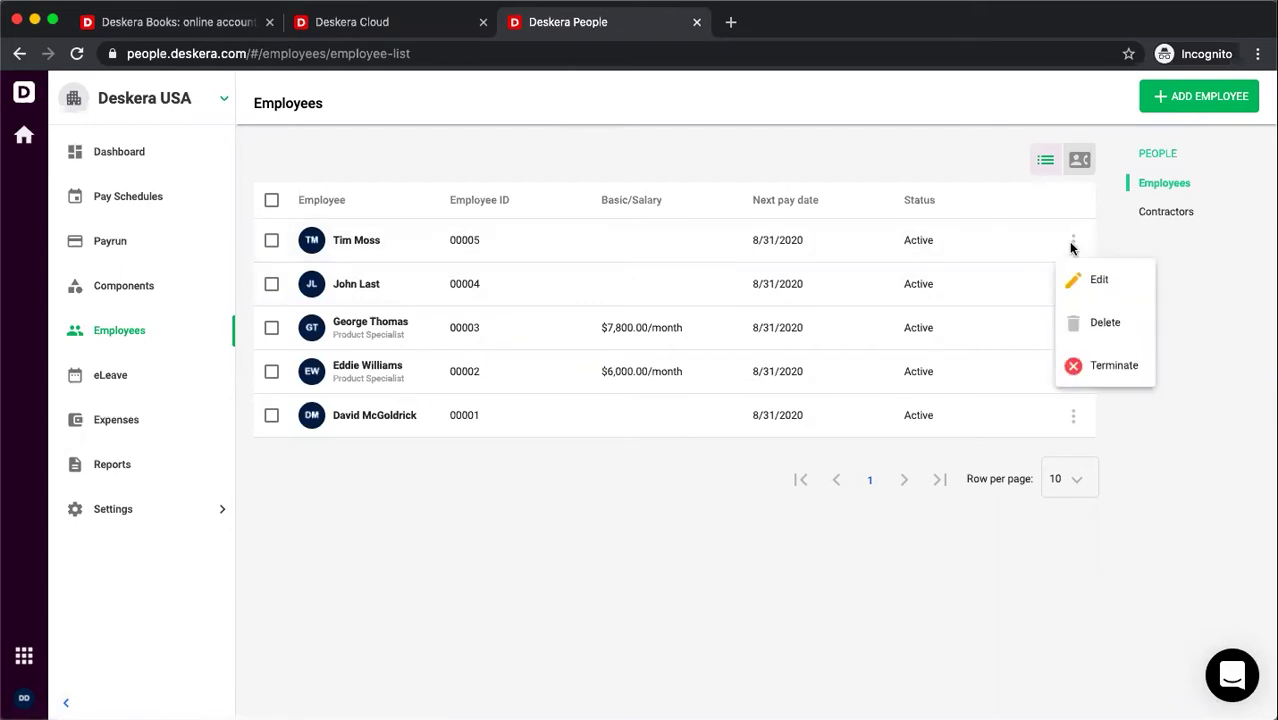
- Start a new employee, entering their first and last name and designation Software Specialist
click(1168, 96)
click(350, 265)
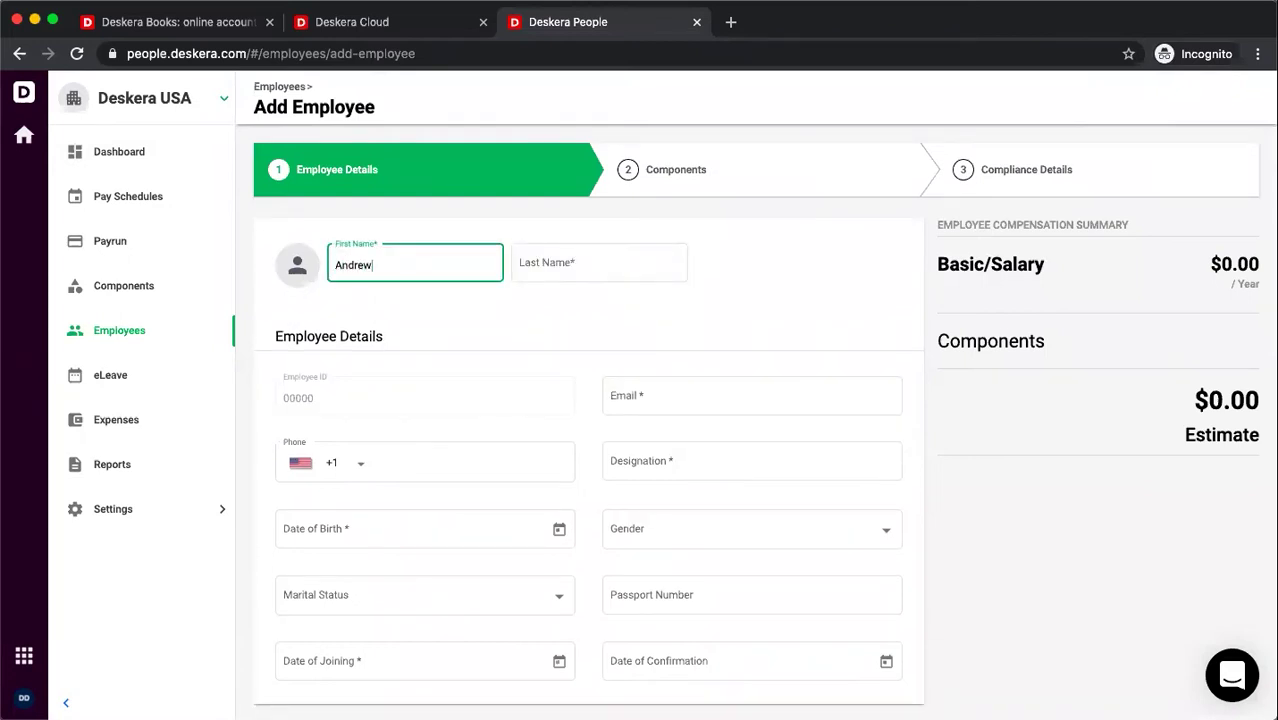
click(598, 264)
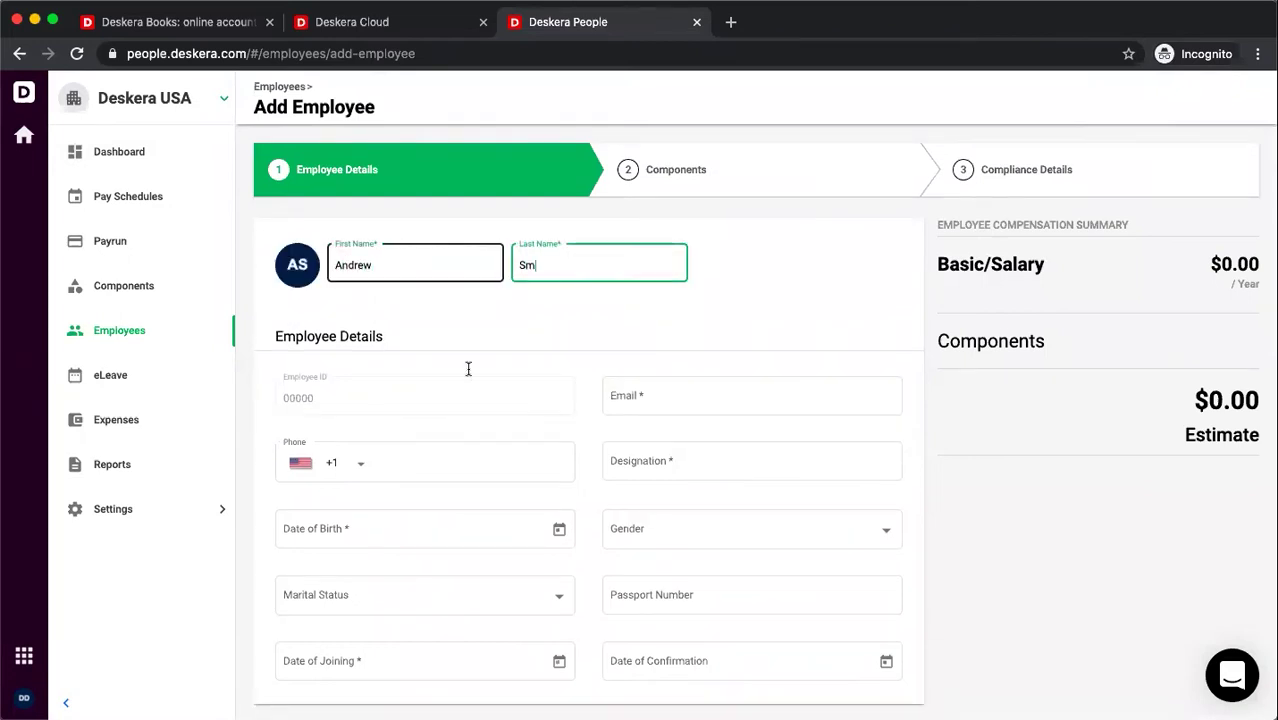
click(655, 397)
click(640, 447)
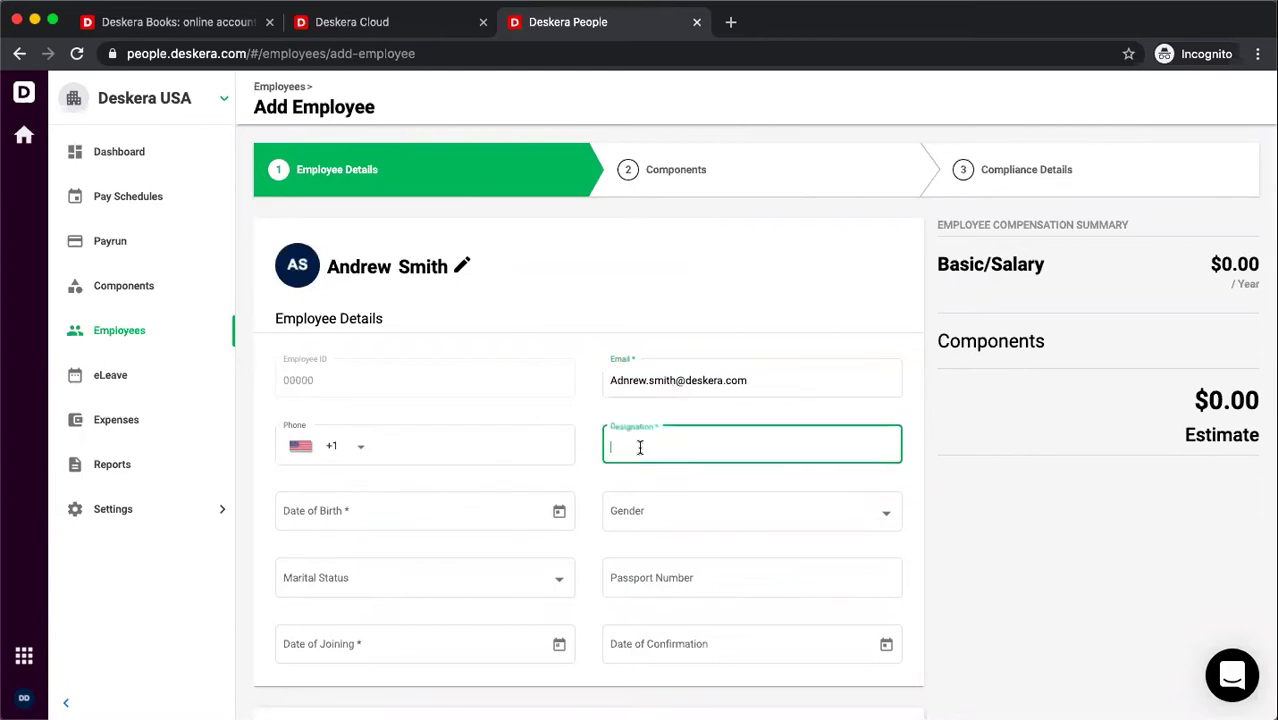
text(Software Specialist)
- Set the employee's birth date and a joining date of 9/1/2020
click(559, 511)
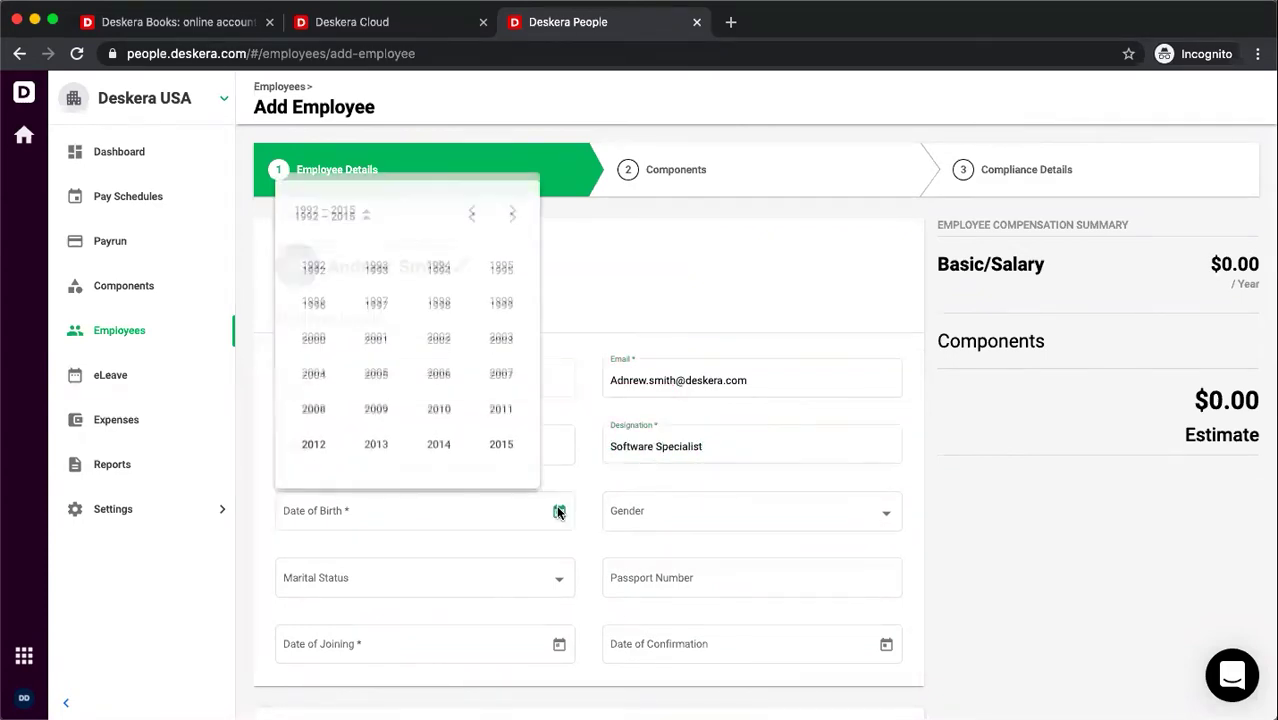
scroll(407, 330, up, 5)
click(439, 267)
click(437, 371)
click(405, 362)
scroll(538, 566, down, 3)
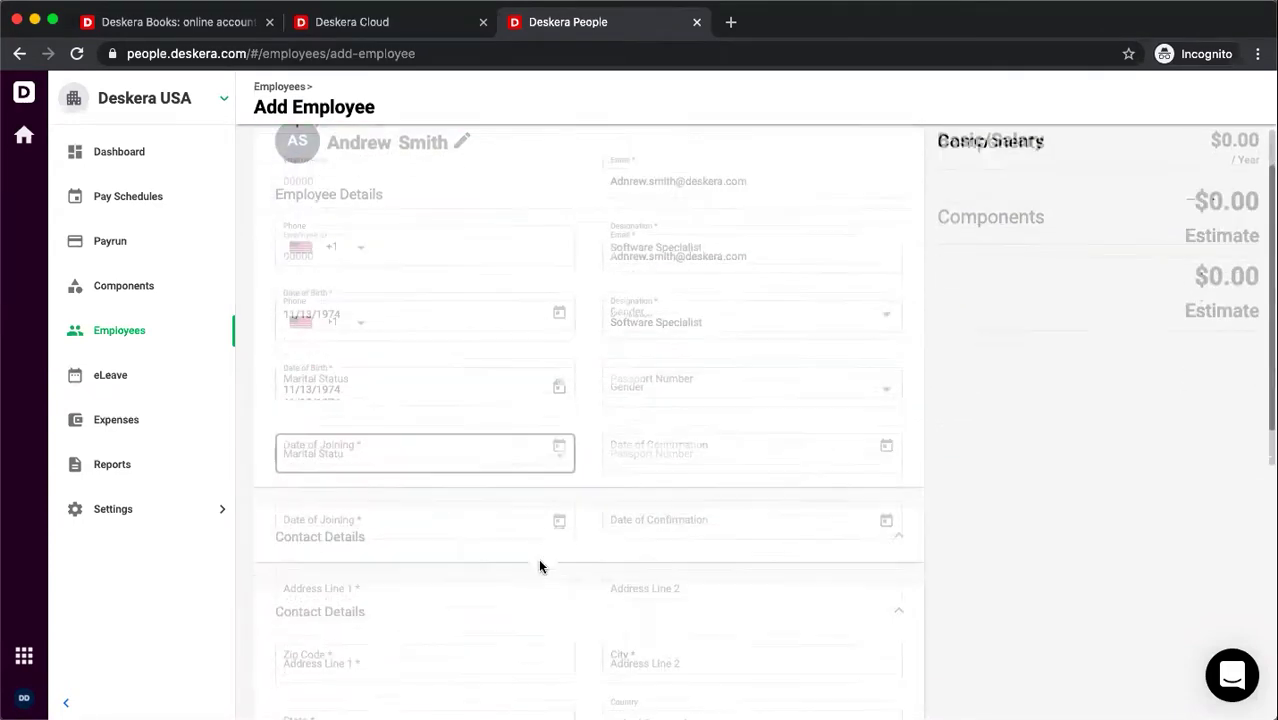
click(556, 403)
click(374, 225)
- Enter the employee's address, accepting the suggested Owasso address
scroll(562, 479, down, 3)
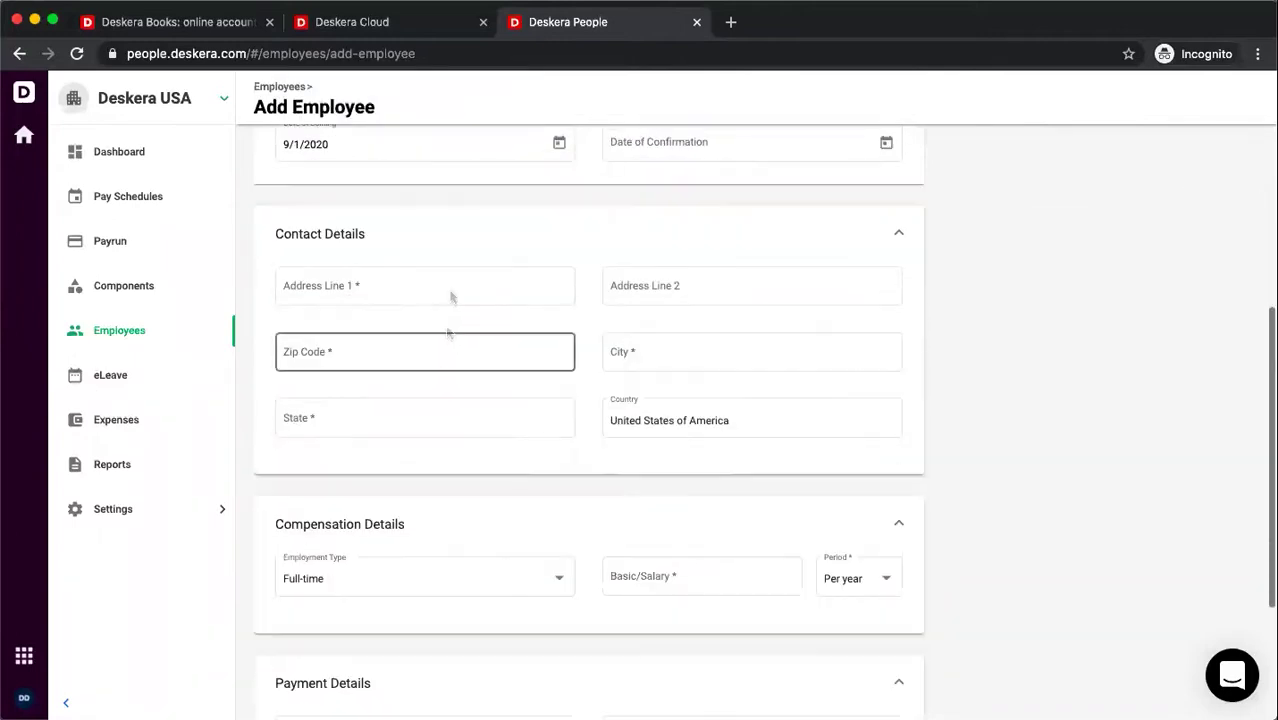
click(450, 290)
text(123)
click(385, 325)
scroll(522, 394, down, 3)
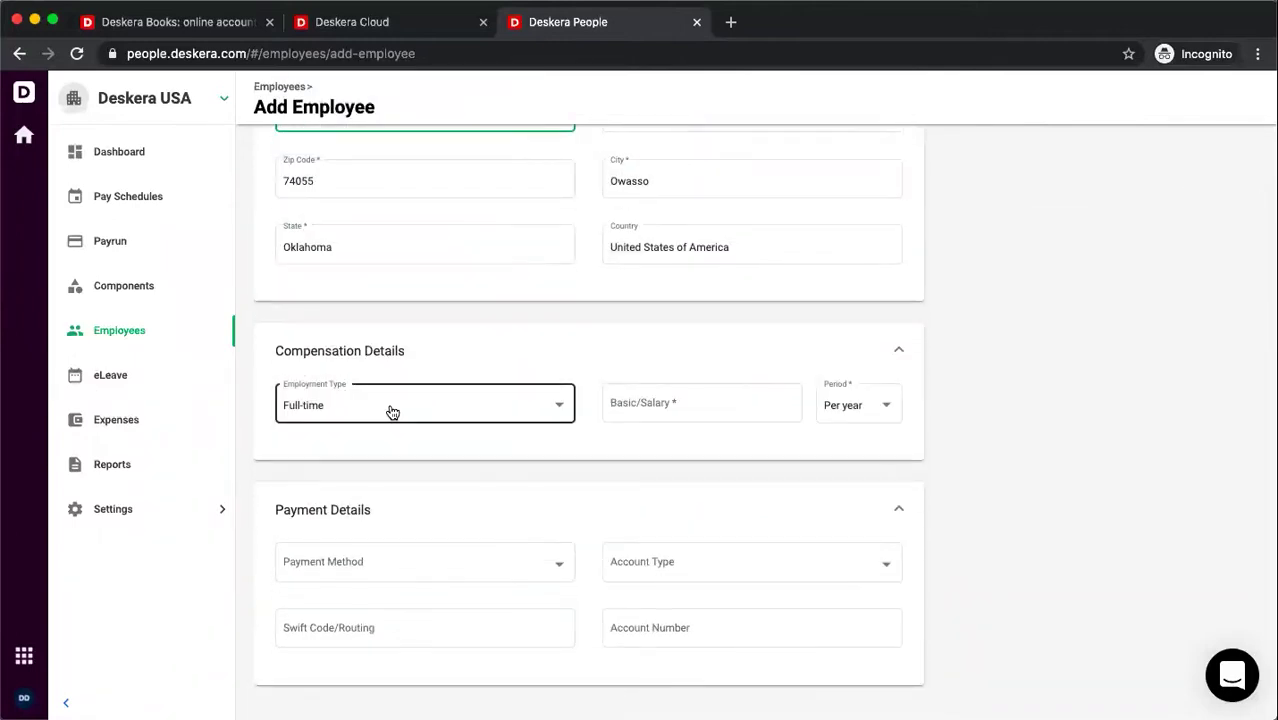
- Keep Full-time employment and set a basic salary of 5000 per month
click(551, 409)
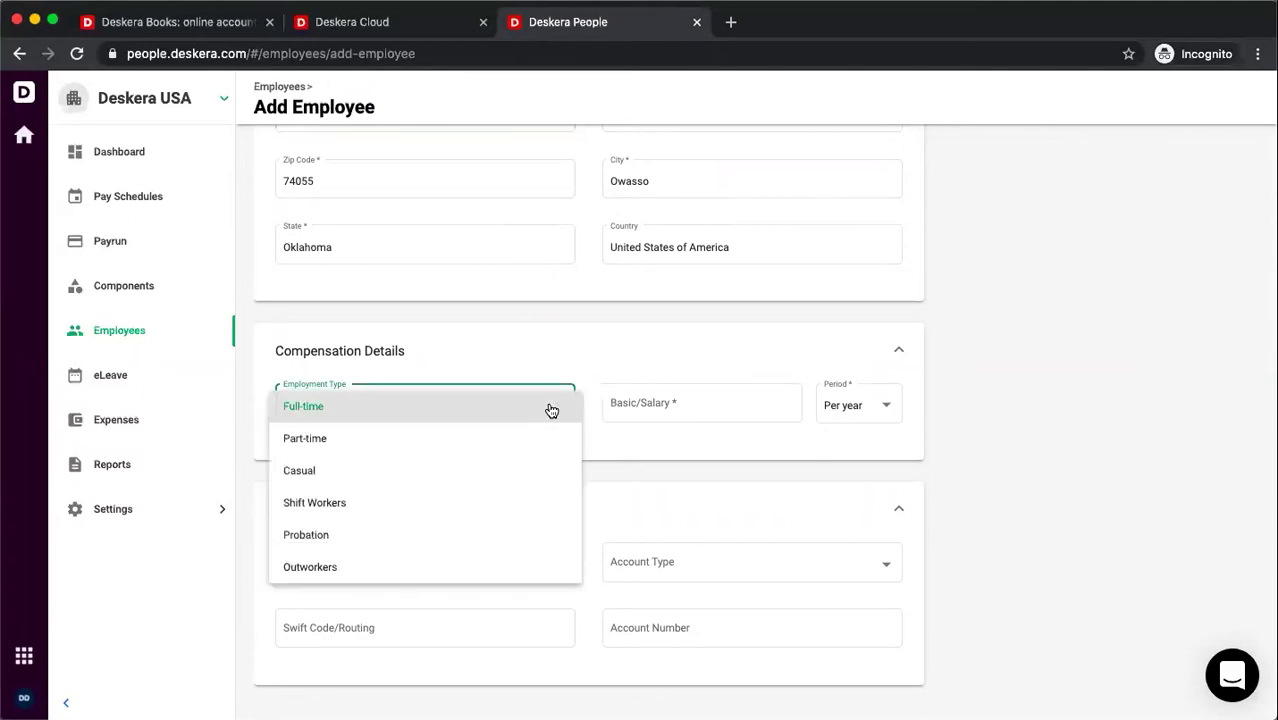
click(688, 402)
text(5000)
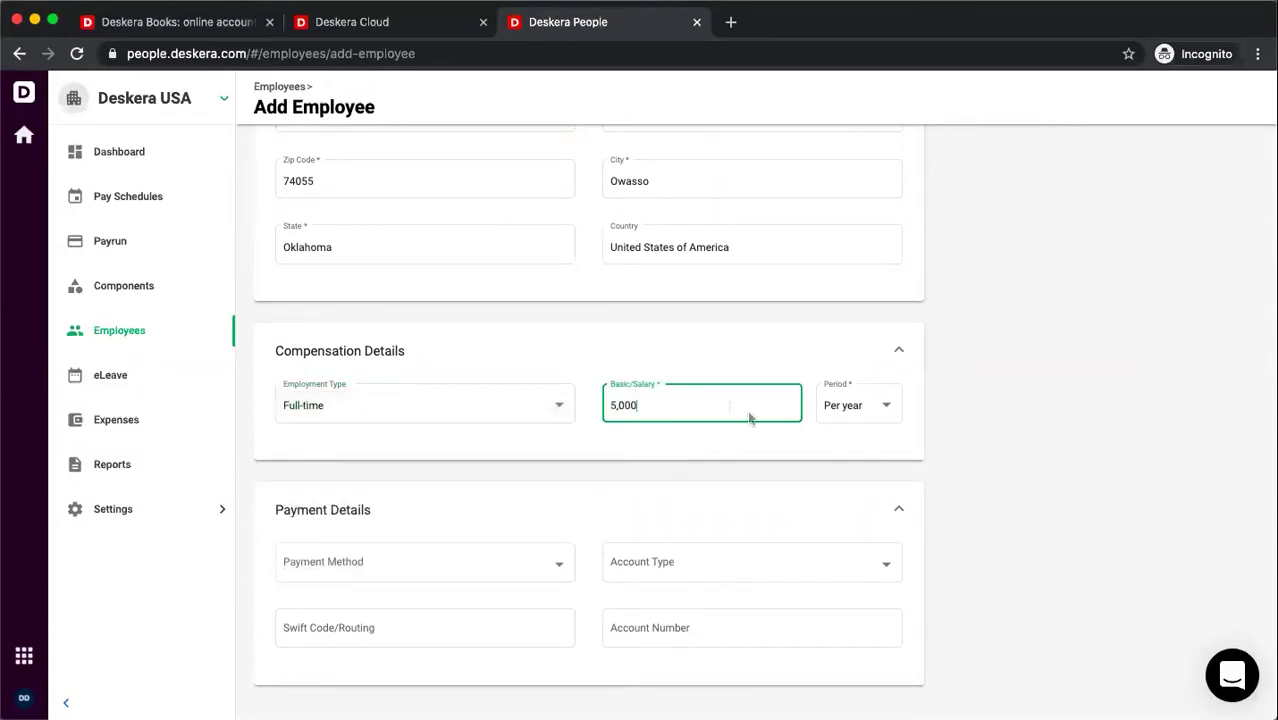
click(833, 412)
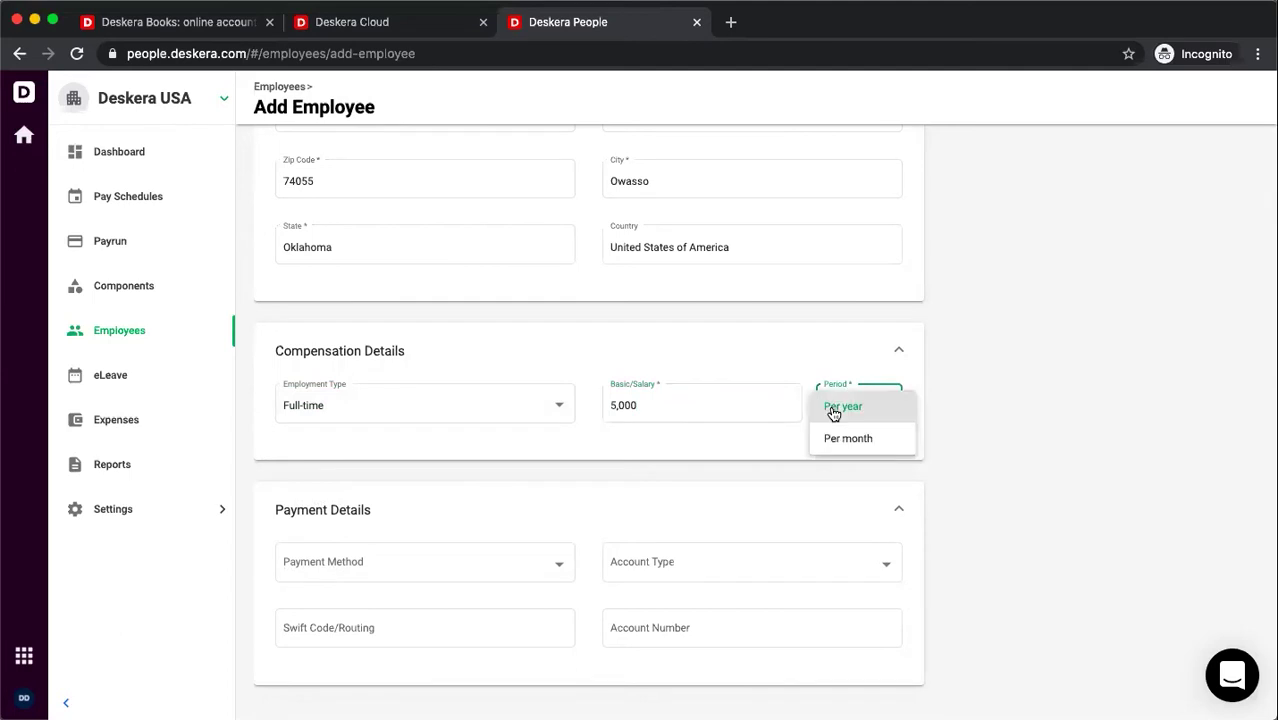
click(830, 437)
scroll(442, 491, down, 1)
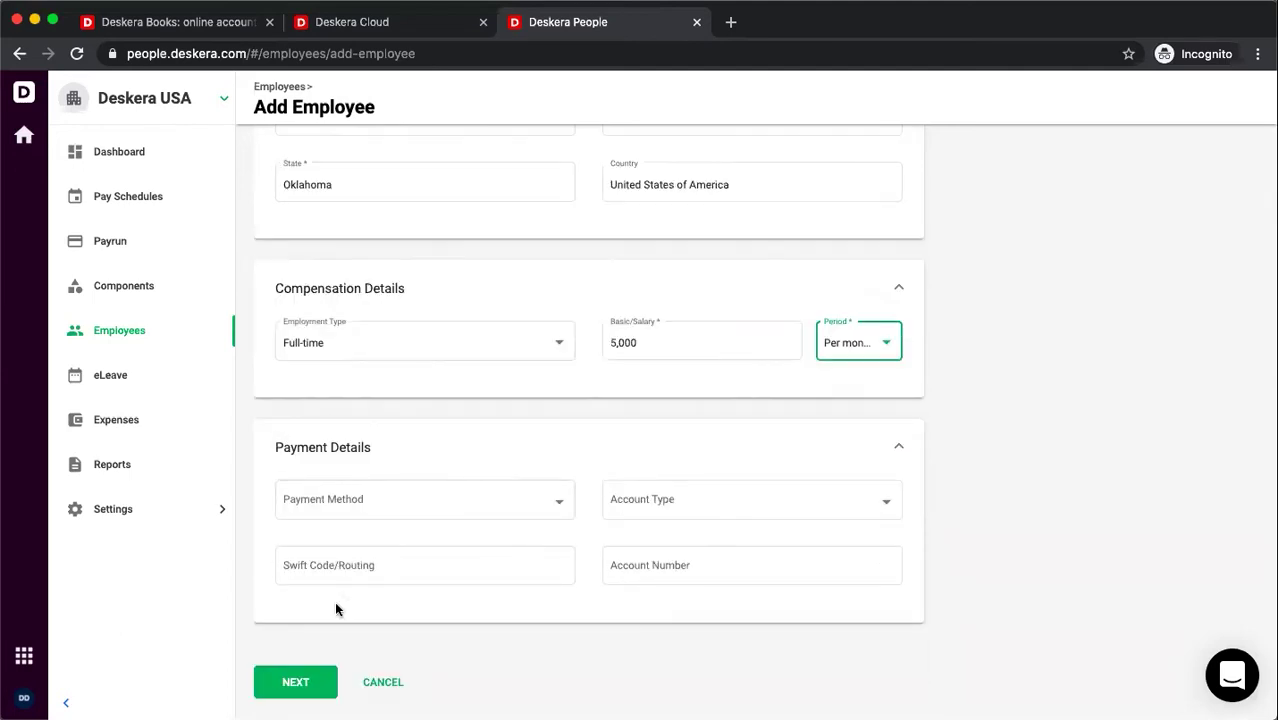
- Create the employee without components, enter their Social Security Number, and keep Single filing status
click(300, 682)
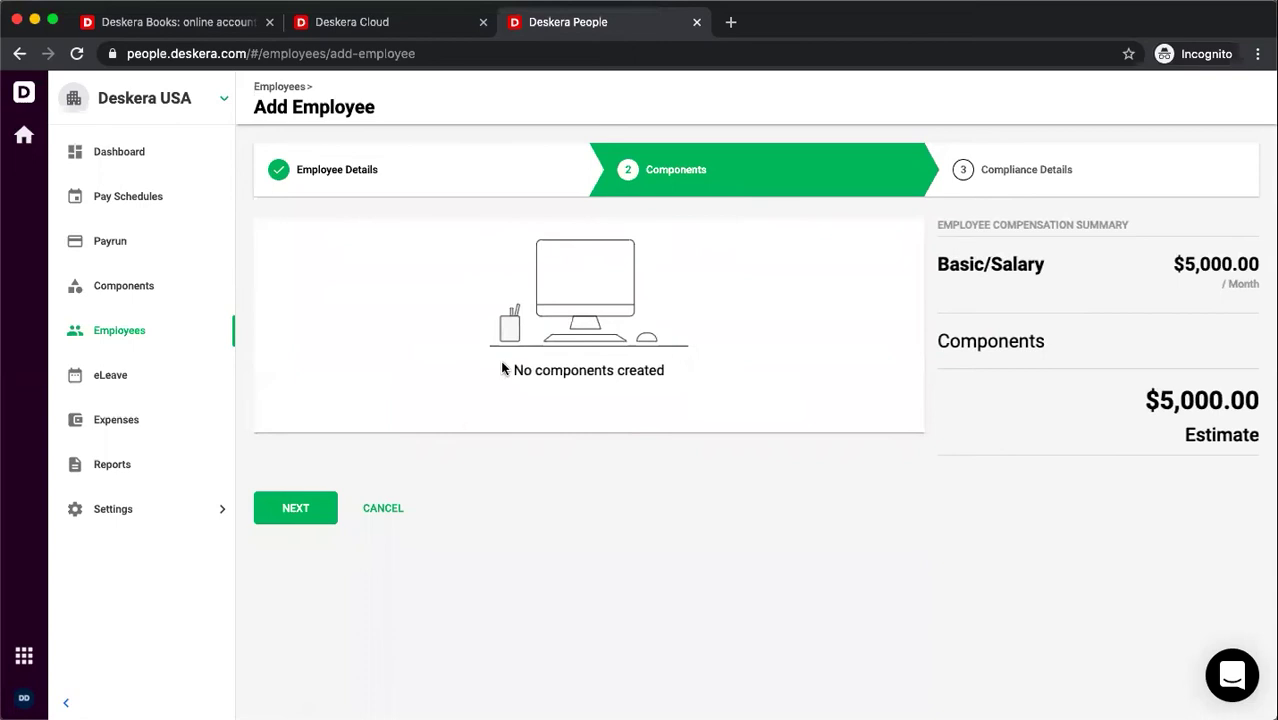
click(320, 509)
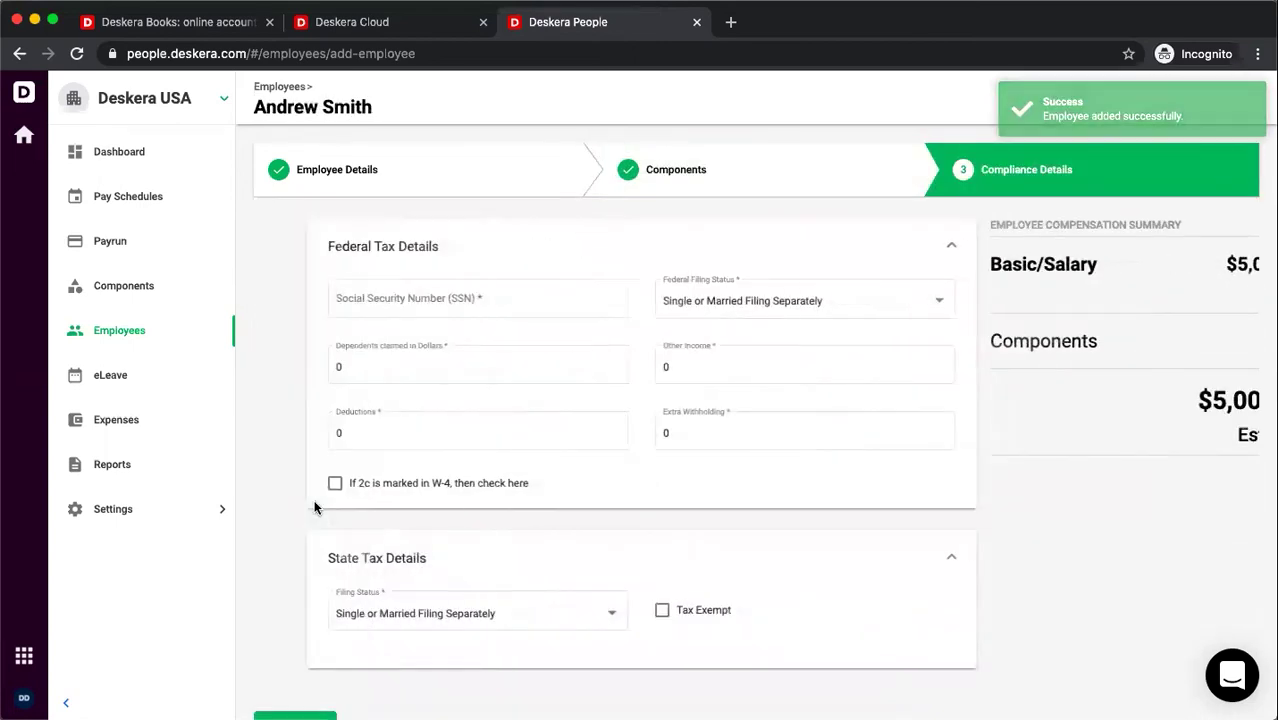
click(428, 302)
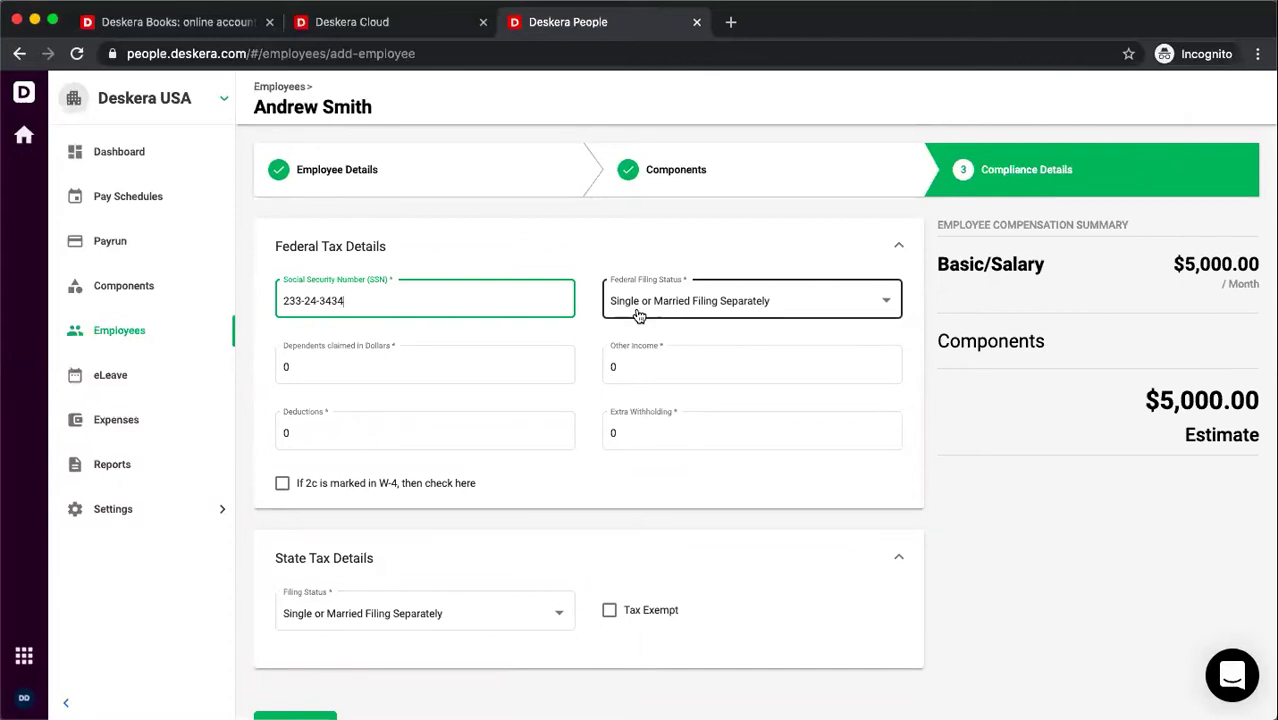
click(639, 316)
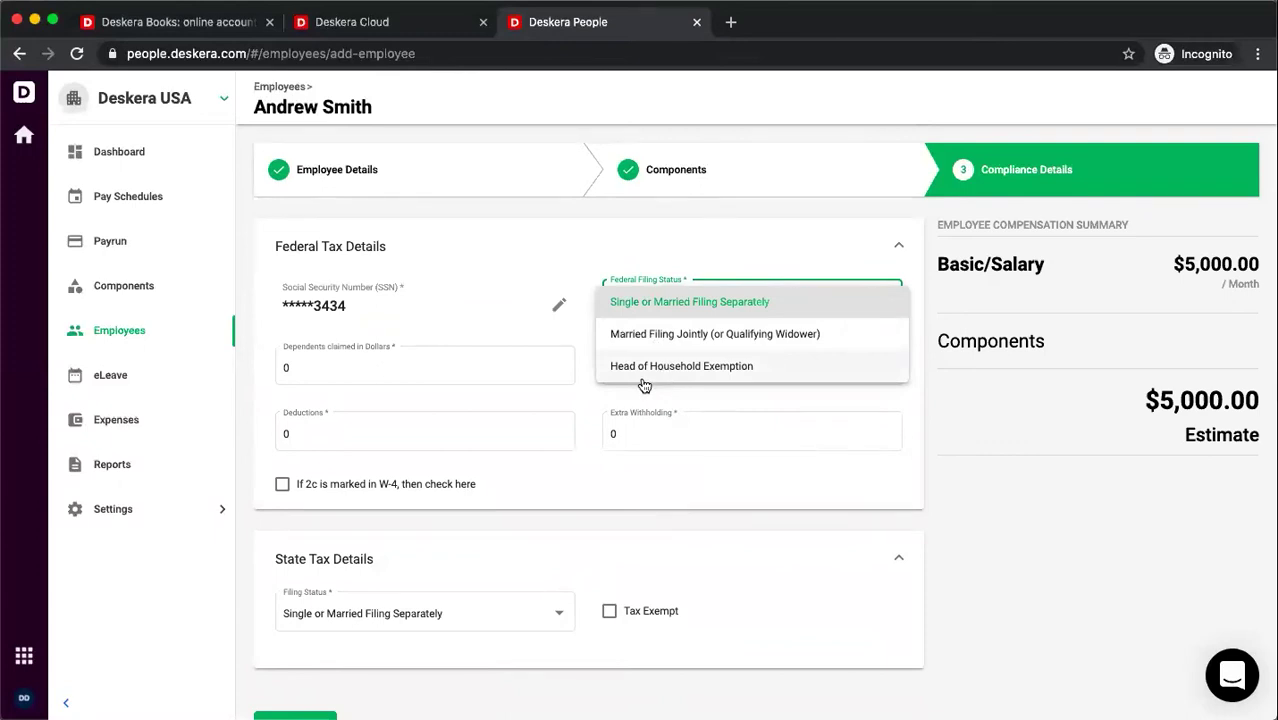
click(391, 365)
click(391, 368)
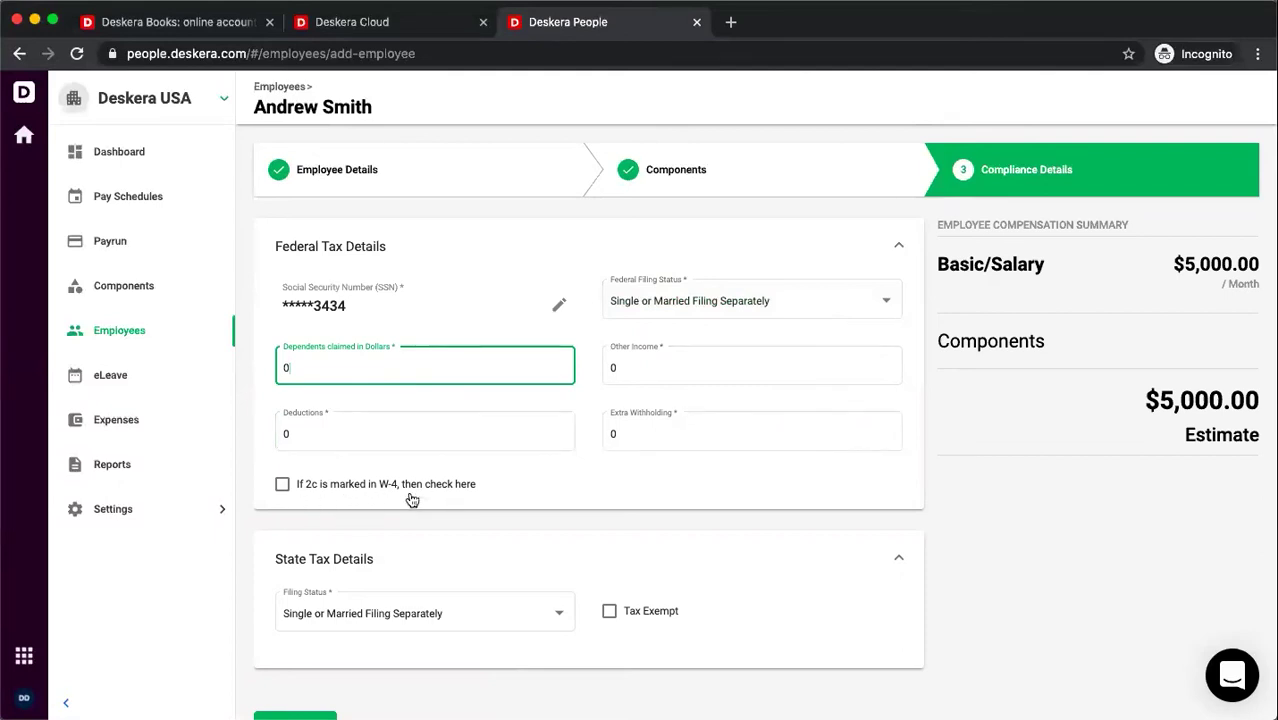
scroll(494, 540, down, 1)
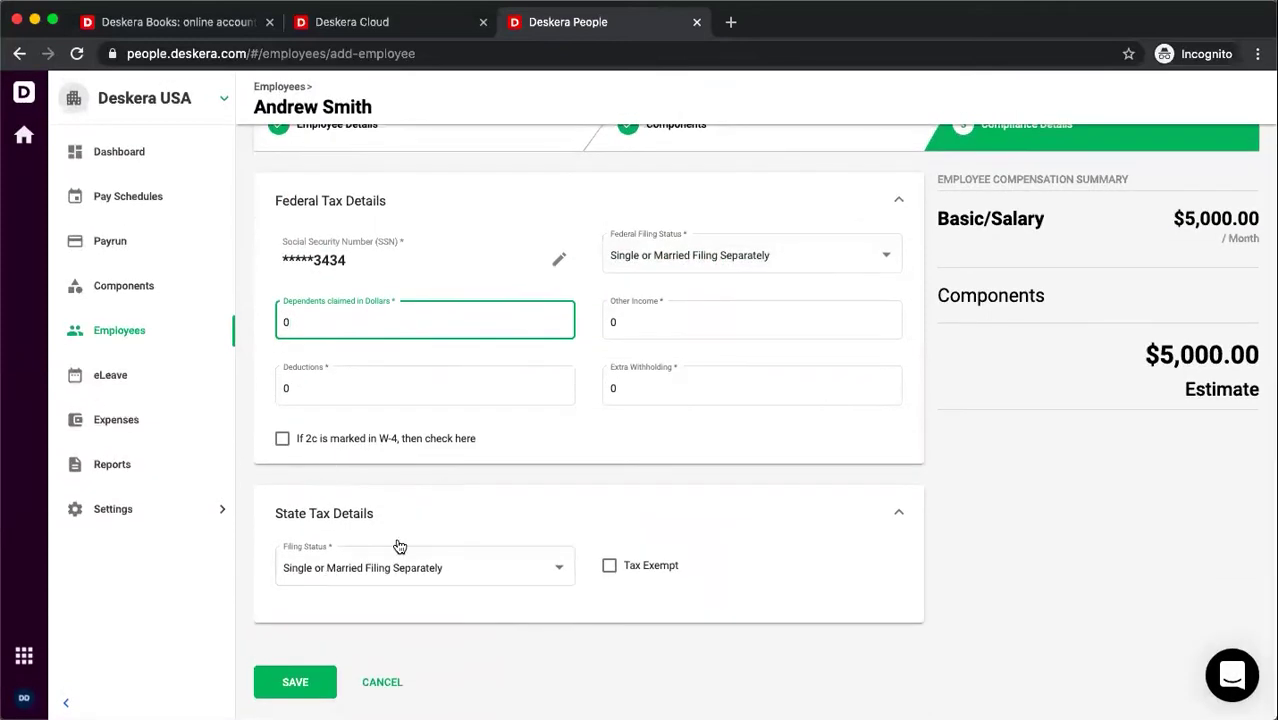
- Save the new employee, view the $7,800.00/month employee's details, and return to the Employees list
click(310, 679)
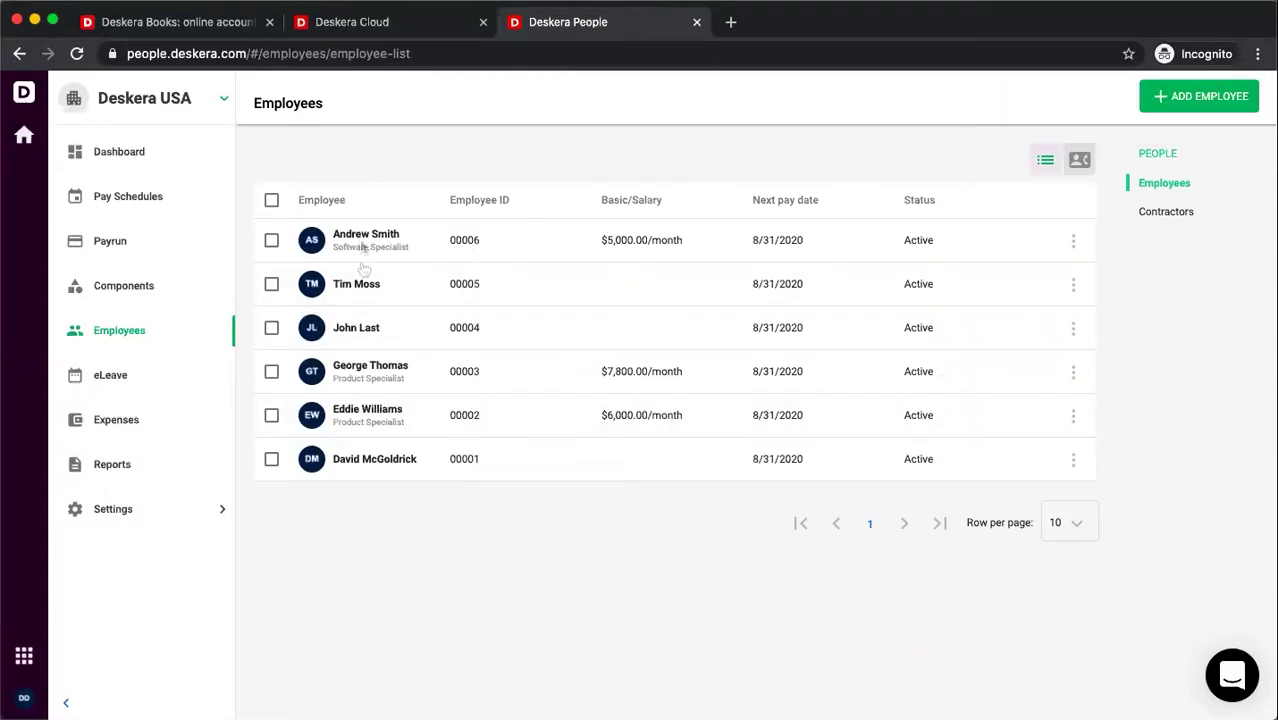
click(360, 372)
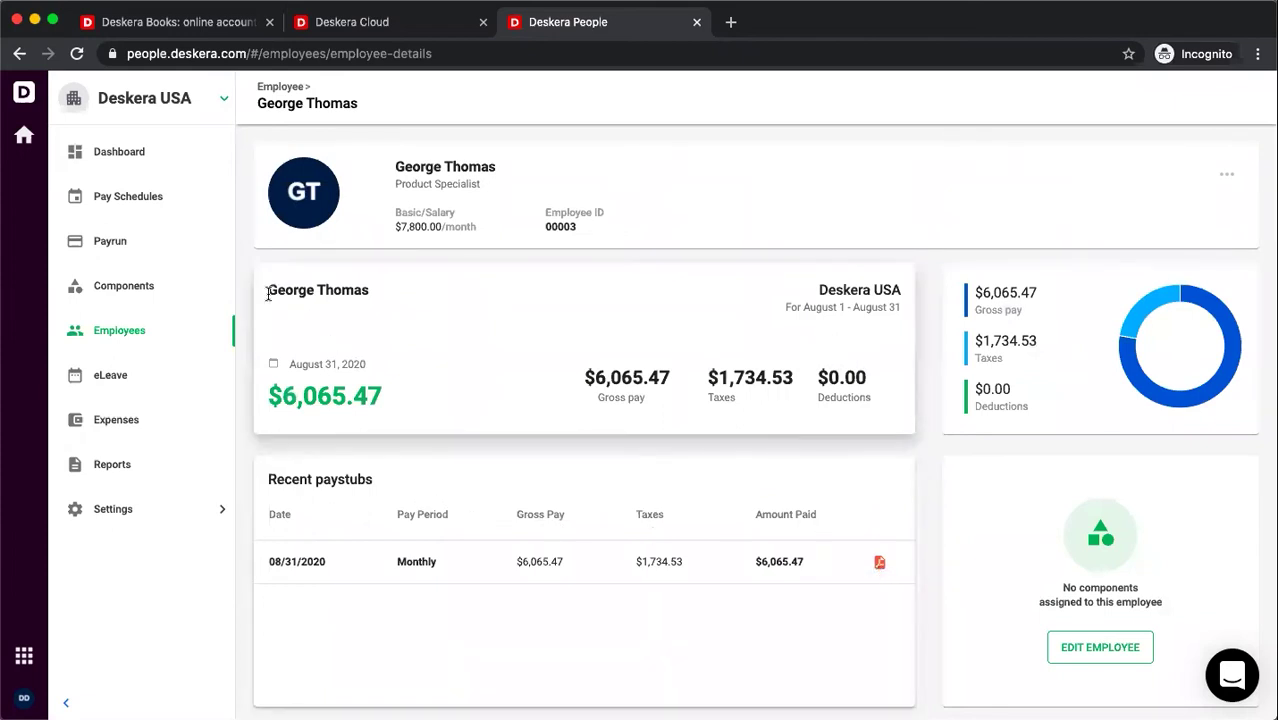
click(84, 334)
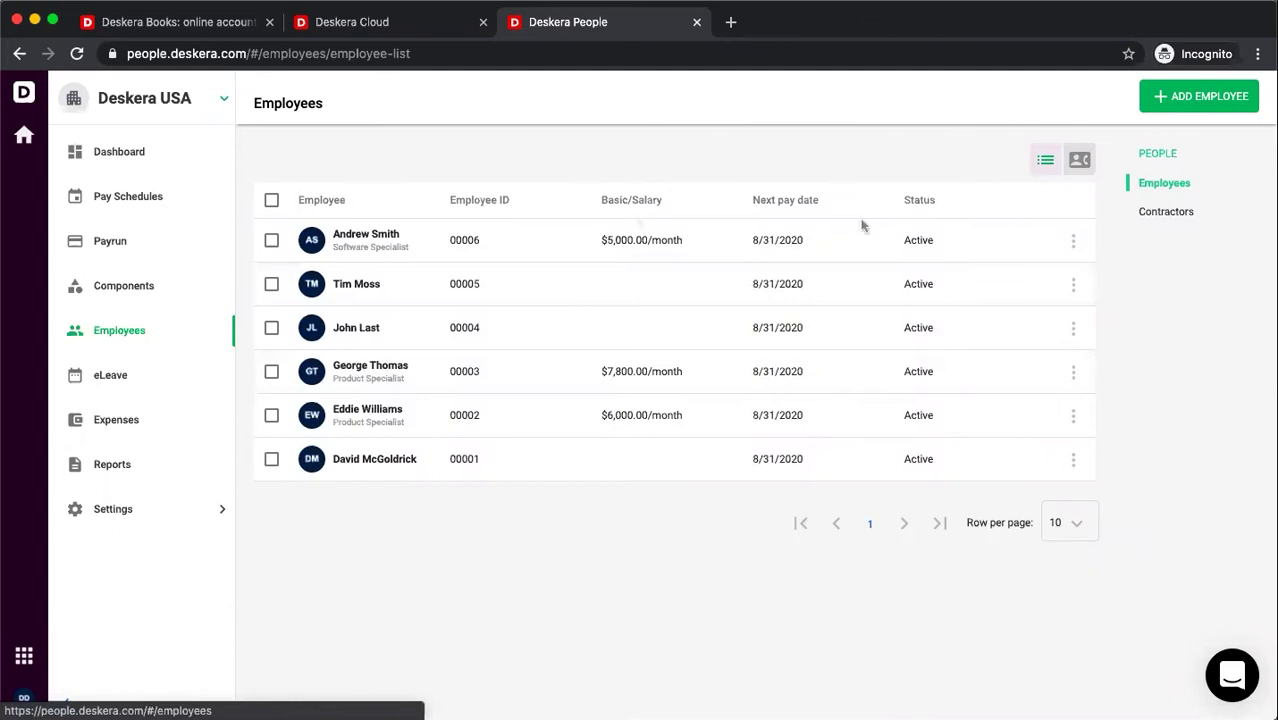
- Open a new Add Contractor form from the Contractors list and set the contractor type to Business
click(1166, 212)
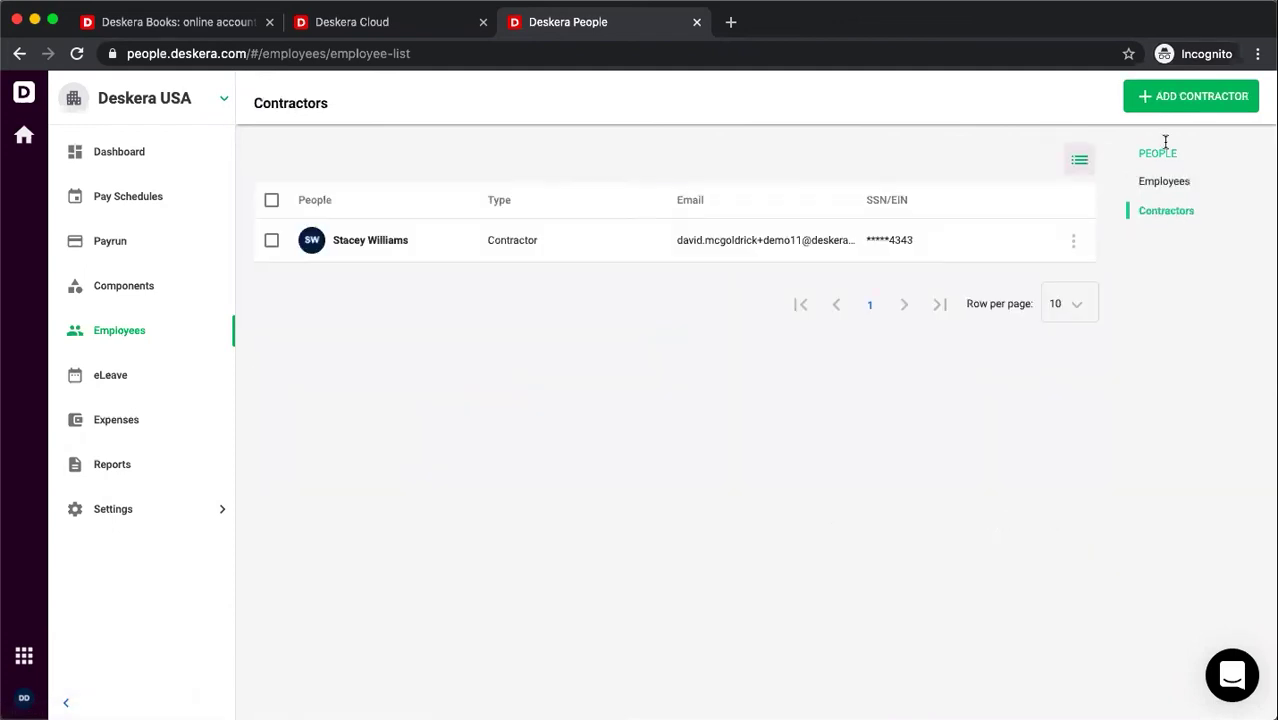
click(1168, 102)
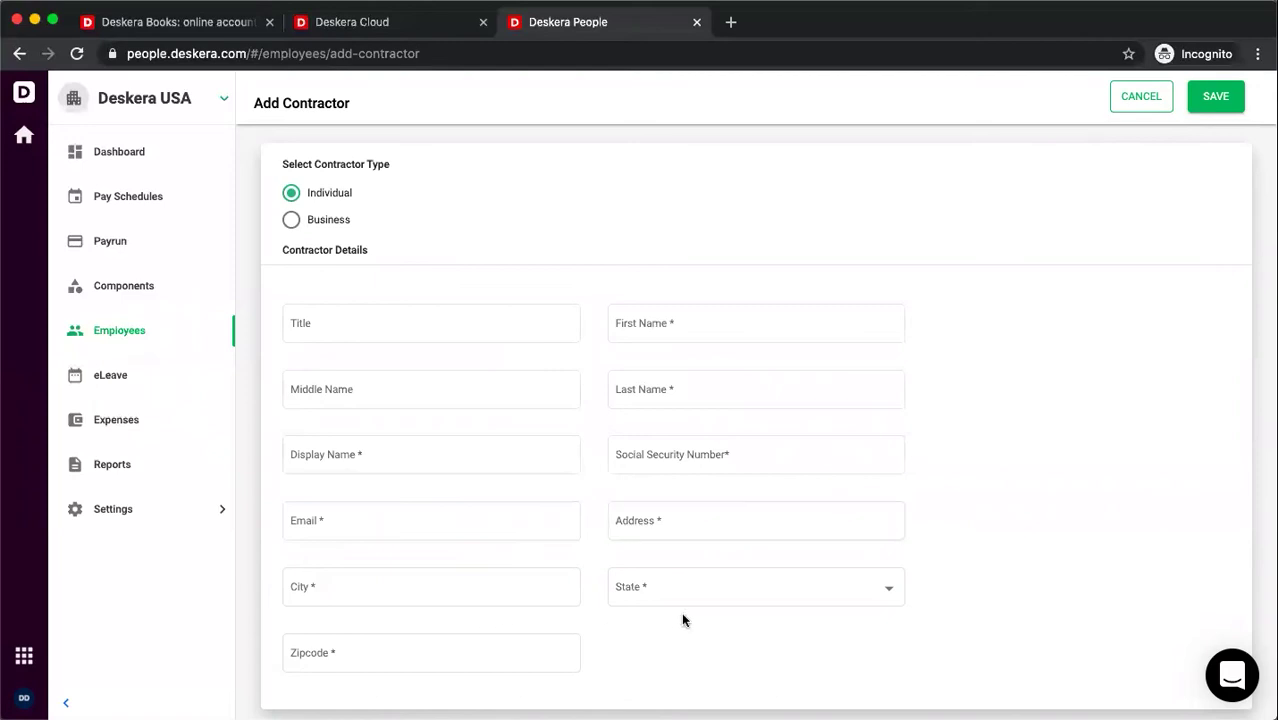
click(330, 221)
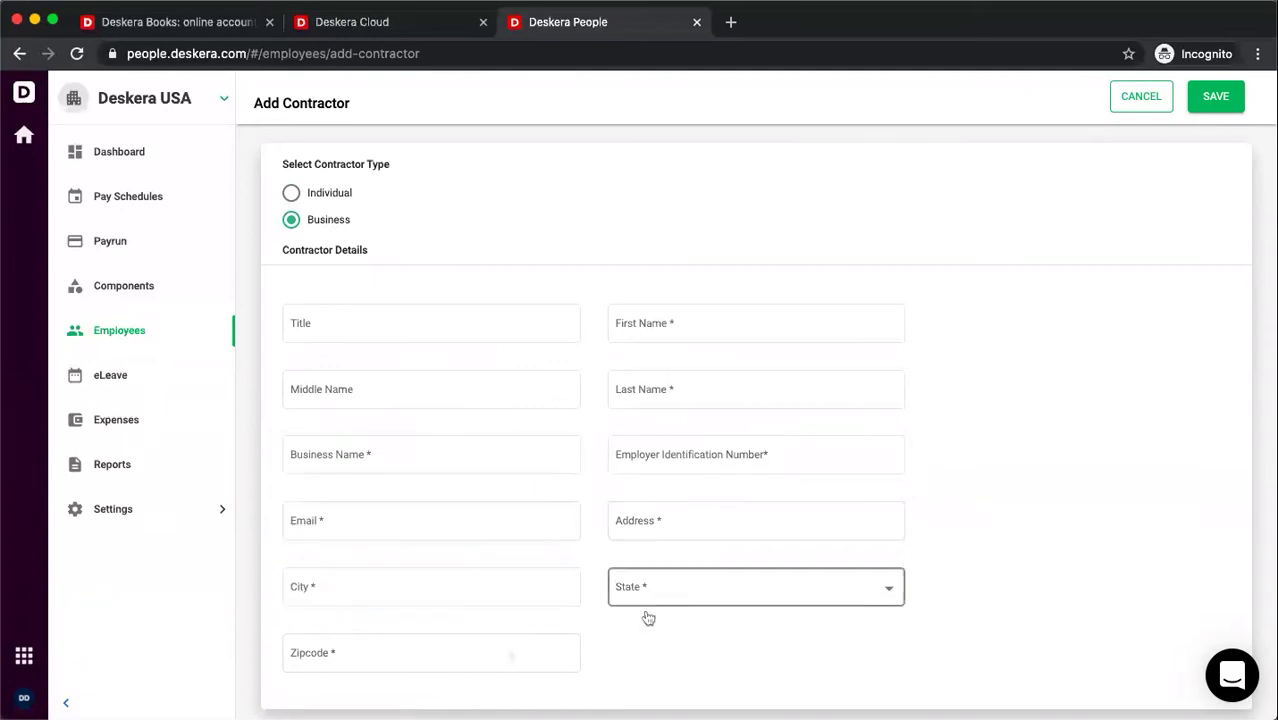
- Add and save an active pay component named 'Bonus' of type Earning for all users
click(121, 288)
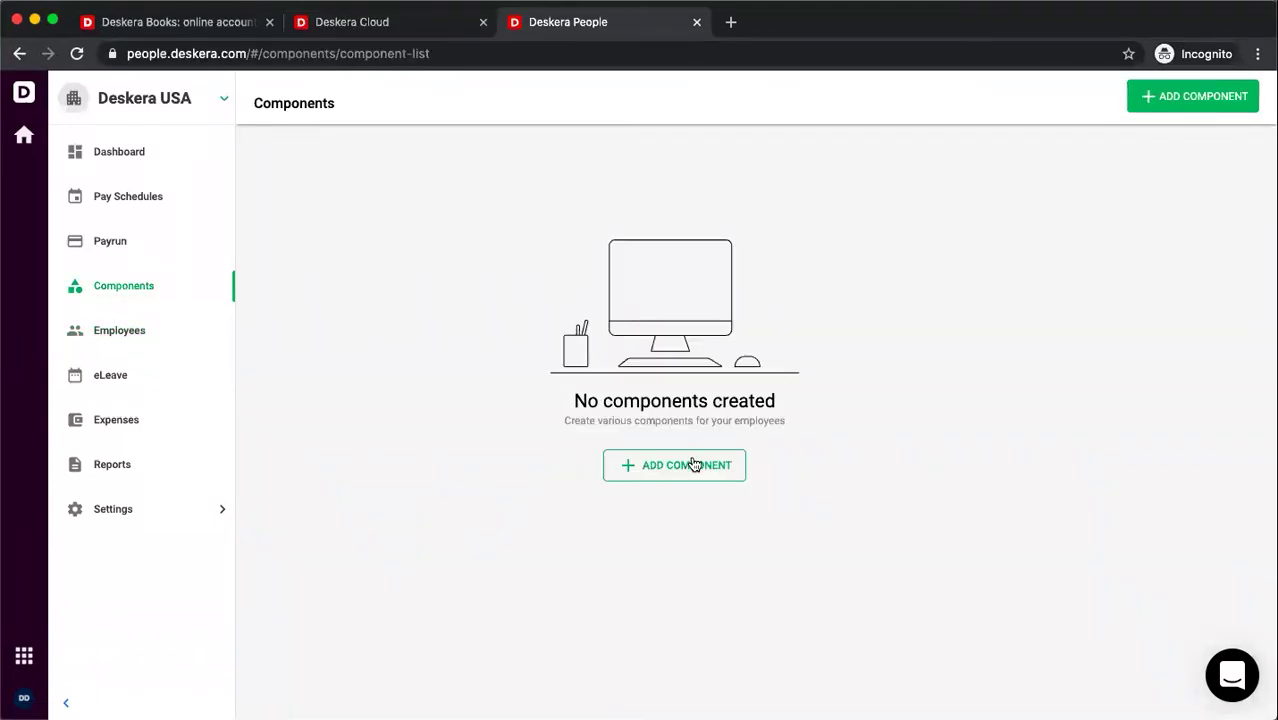
click(1172, 96)
click(1055, 231)
text(Bonus)
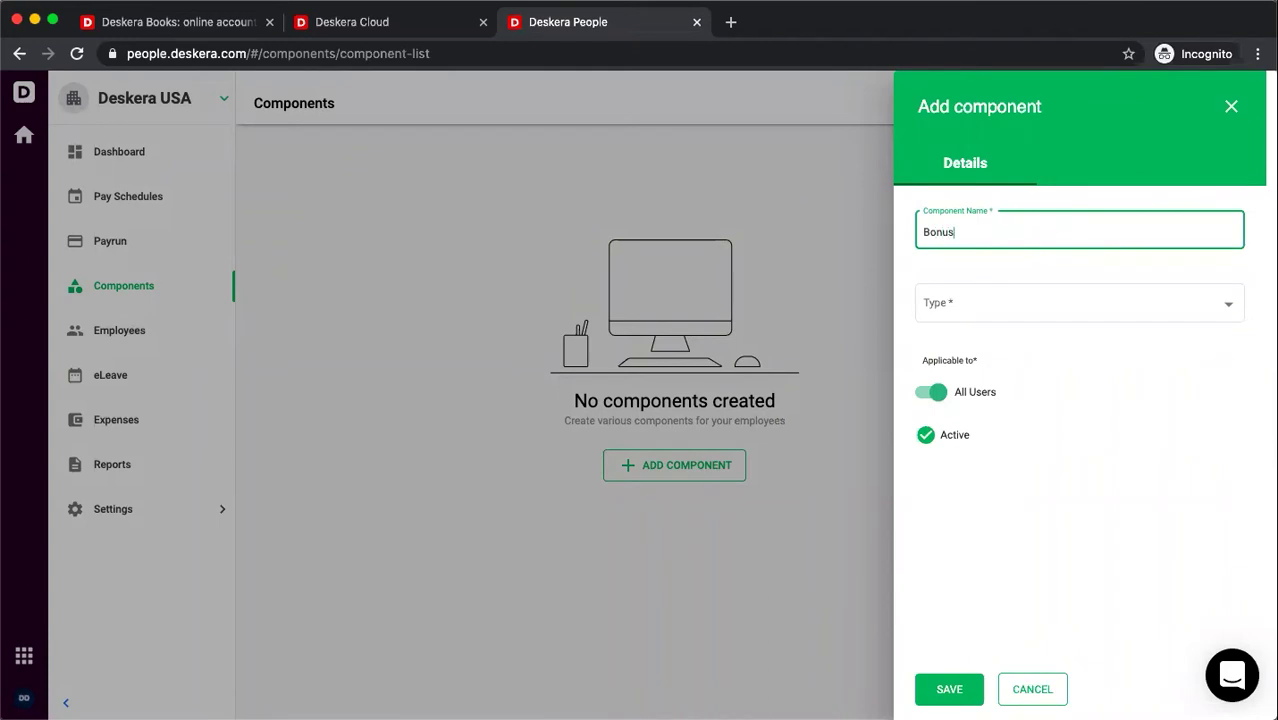
click(1115, 300)
click(1061, 340)
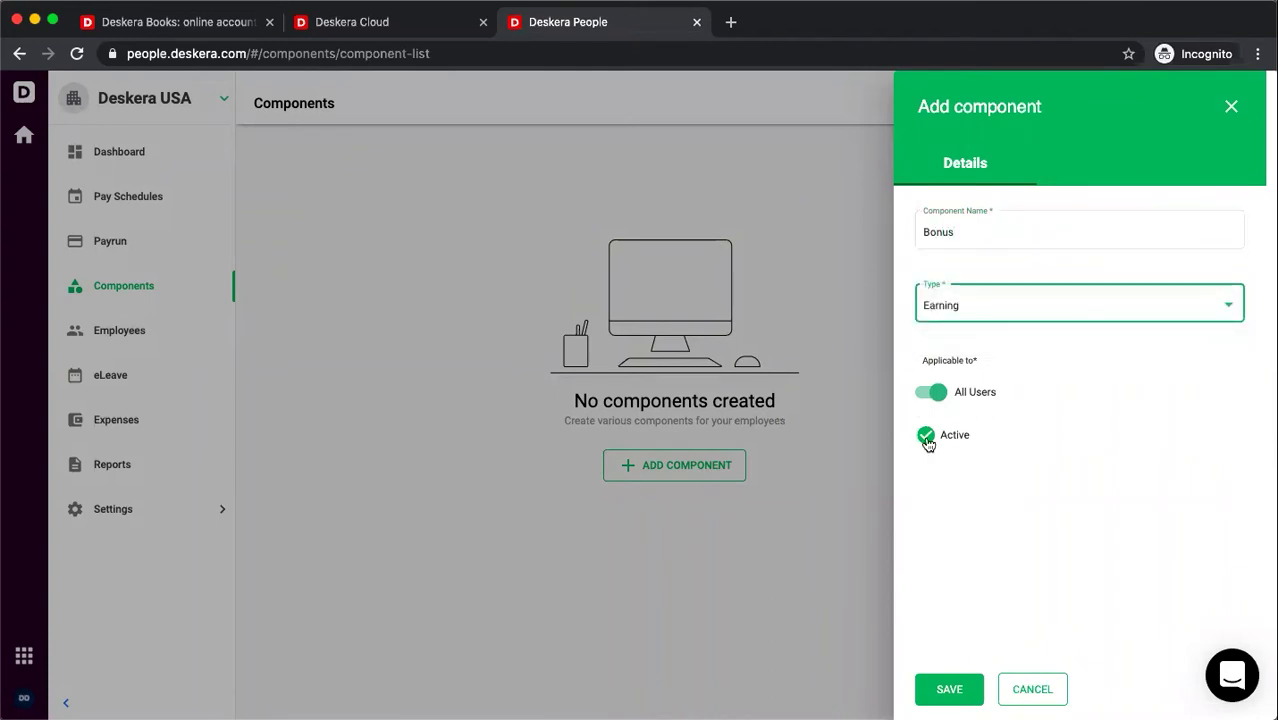
click(948, 690)
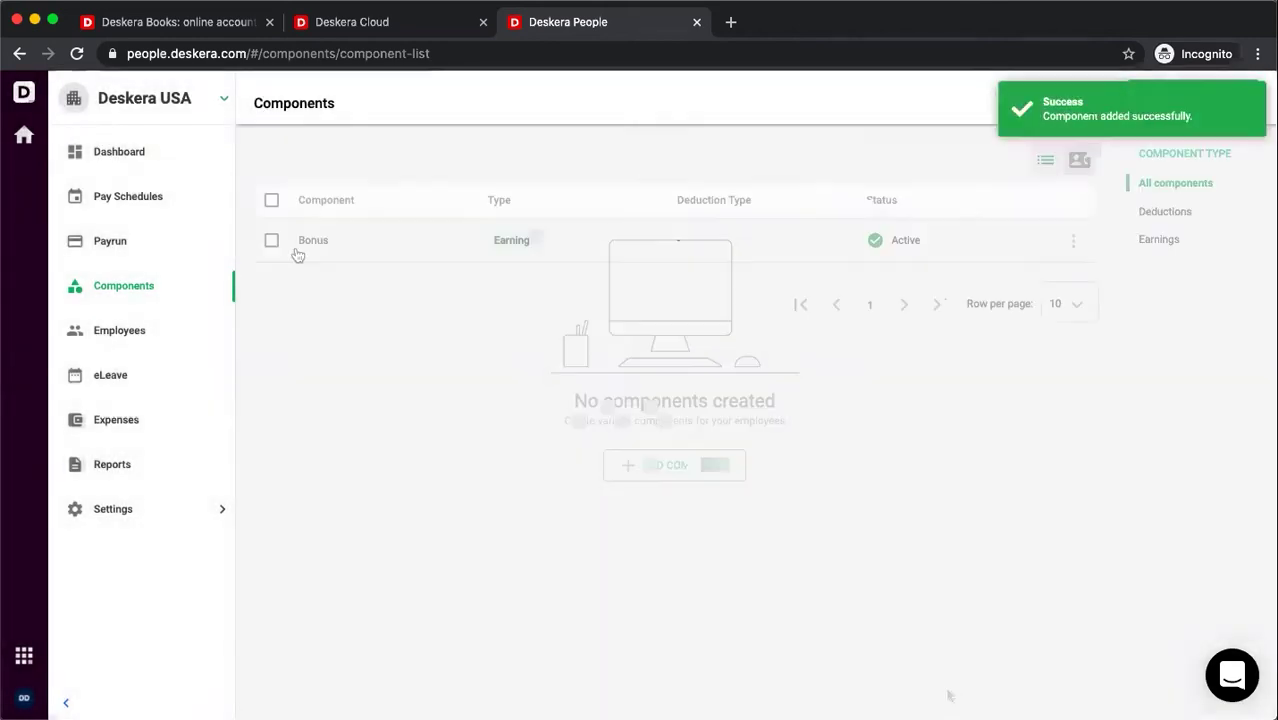
- Open the Pay Schedules list, which shows only the Monthly schedule
click(132, 199)
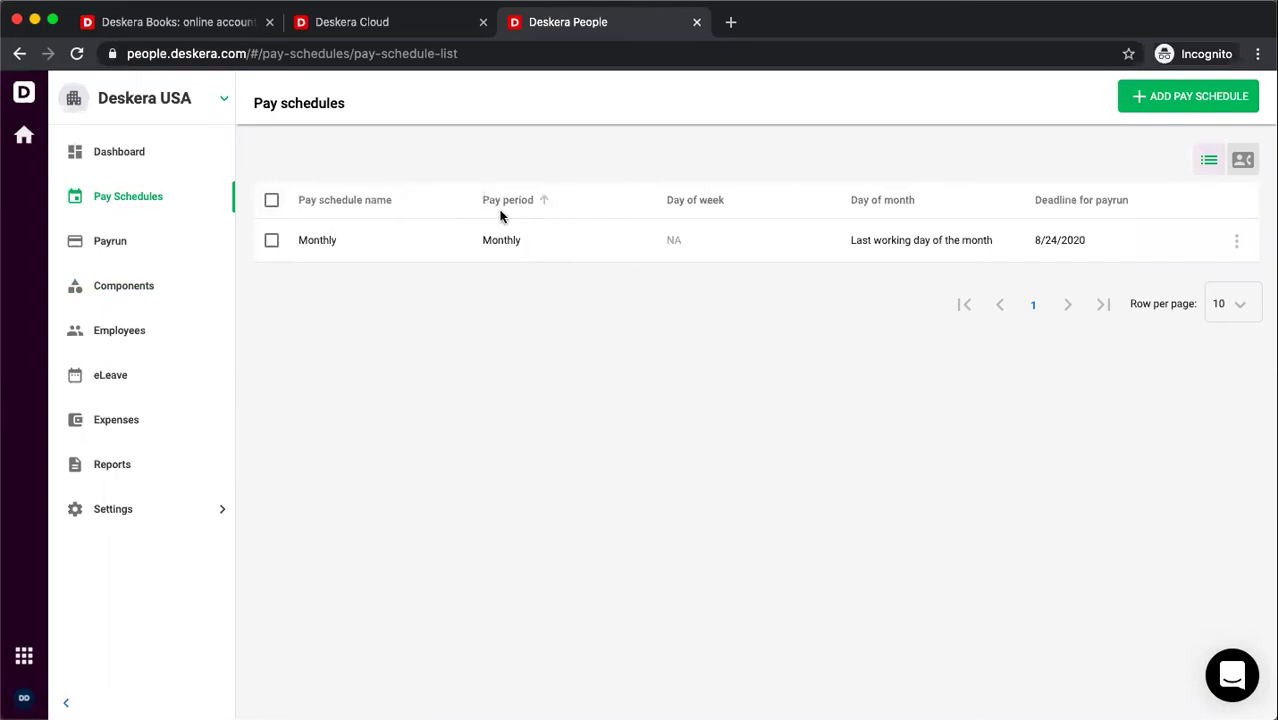
click(912, 216)
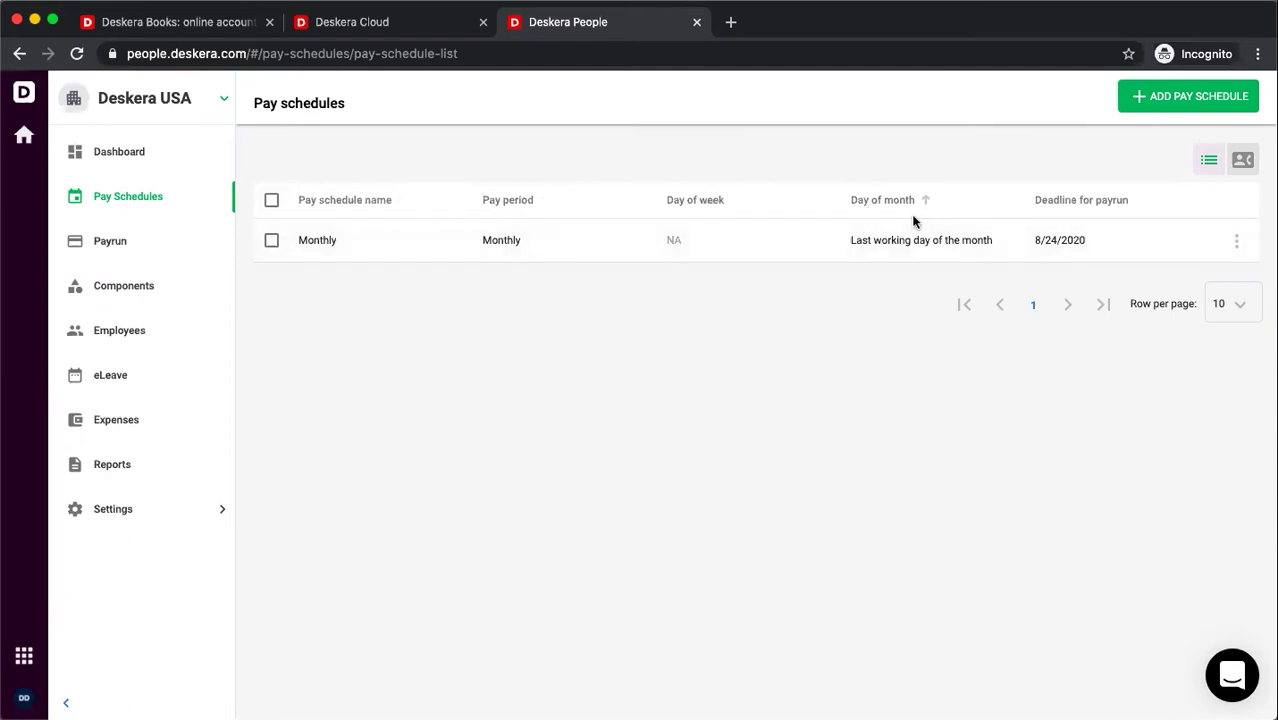
- Start a pay schedule named 'Weekly' with a Weekly pay period paid on the week's last working day
click(1182, 100)
click(1021, 190)
text(Weekly)
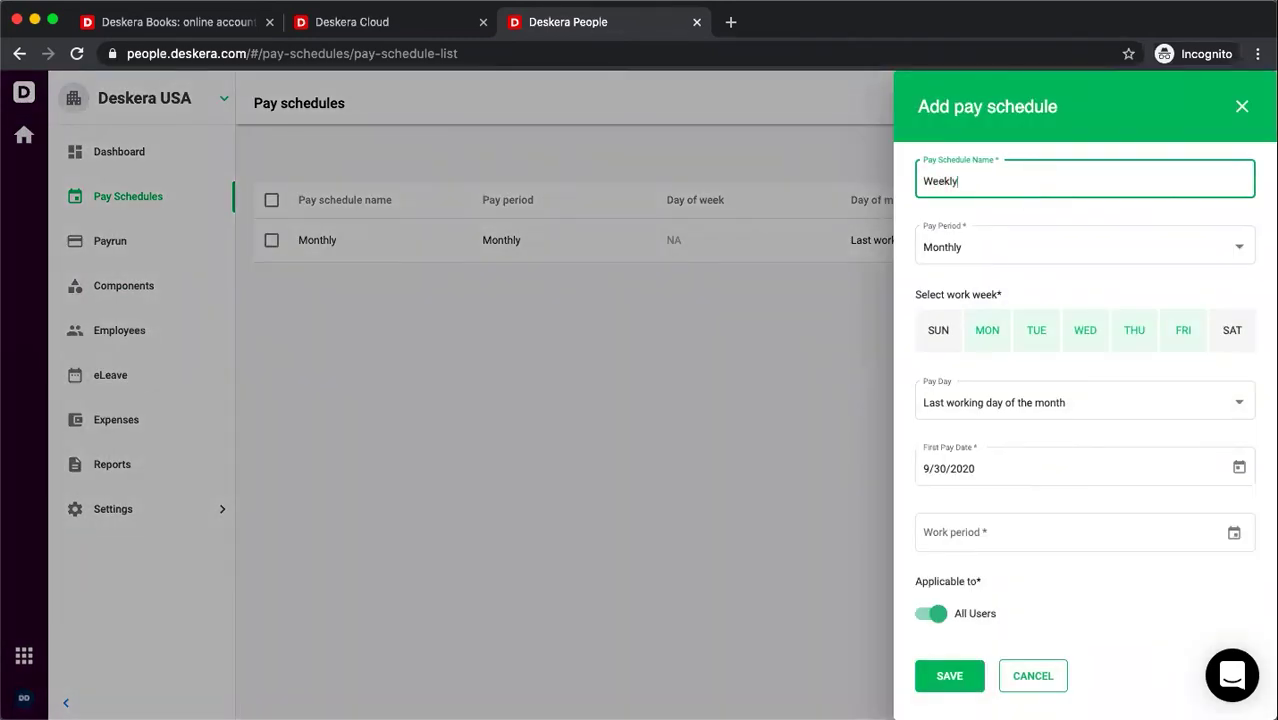
click(1048, 246)
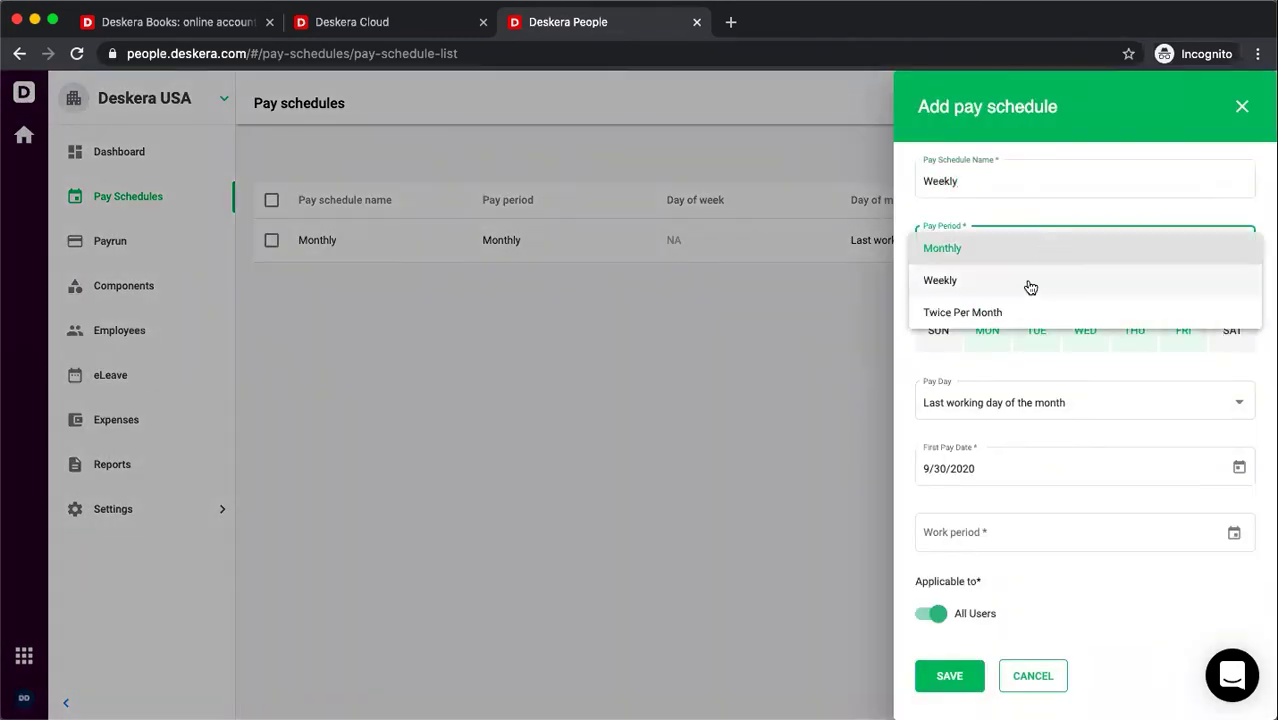
click(1030, 284)
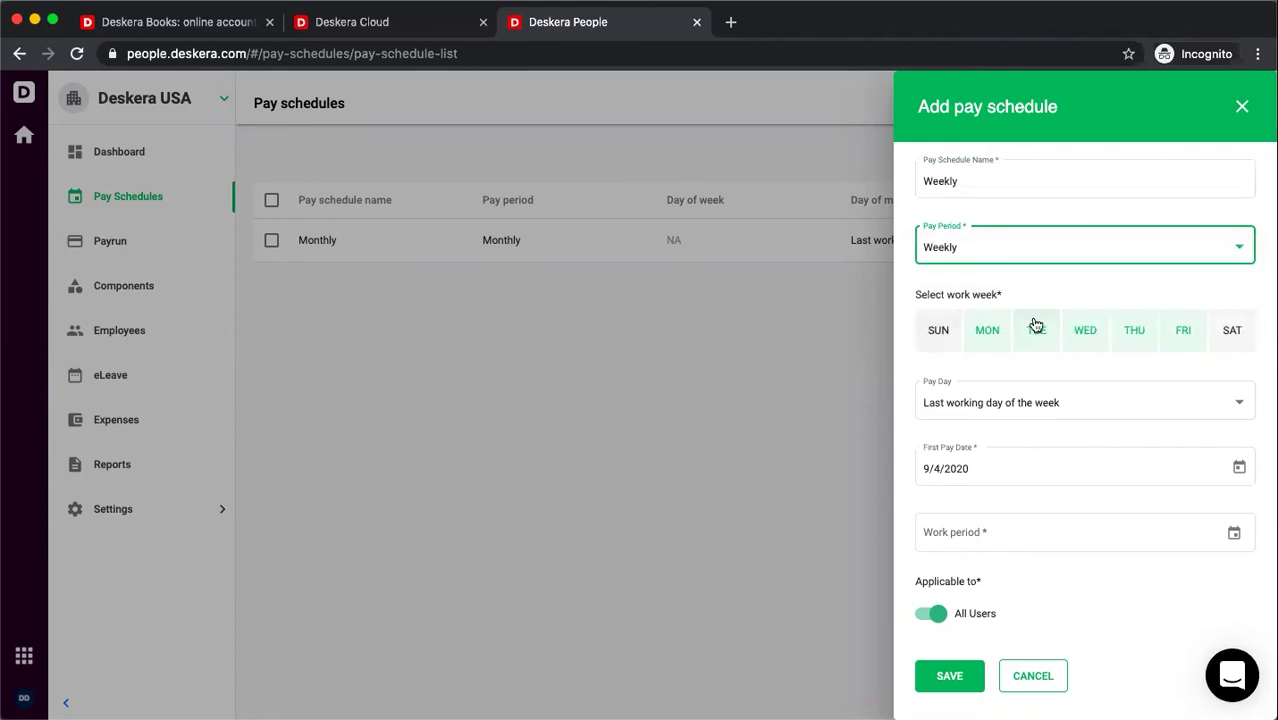
click(1089, 409)
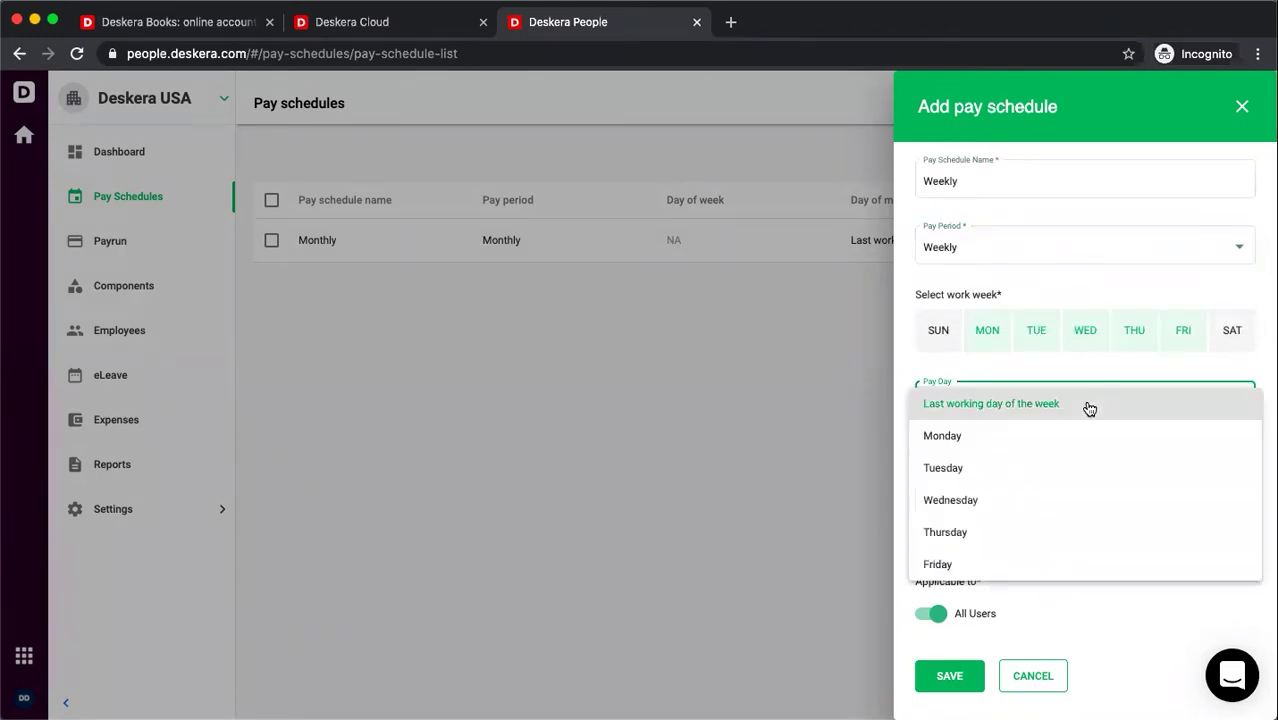
click(1032, 360)
click(1015, 469)
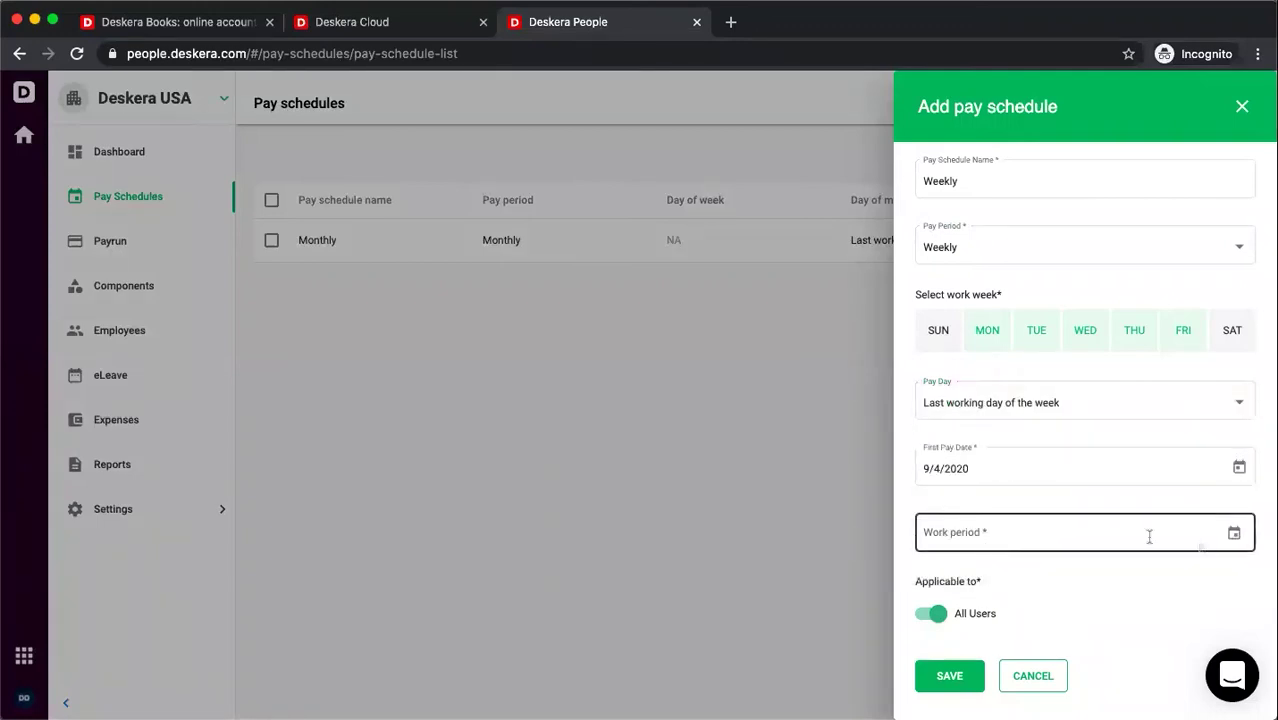
- Set the work period to September 1–30, 2020 and save the Weekly schedule
click(1232, 533)
click(858, 297)
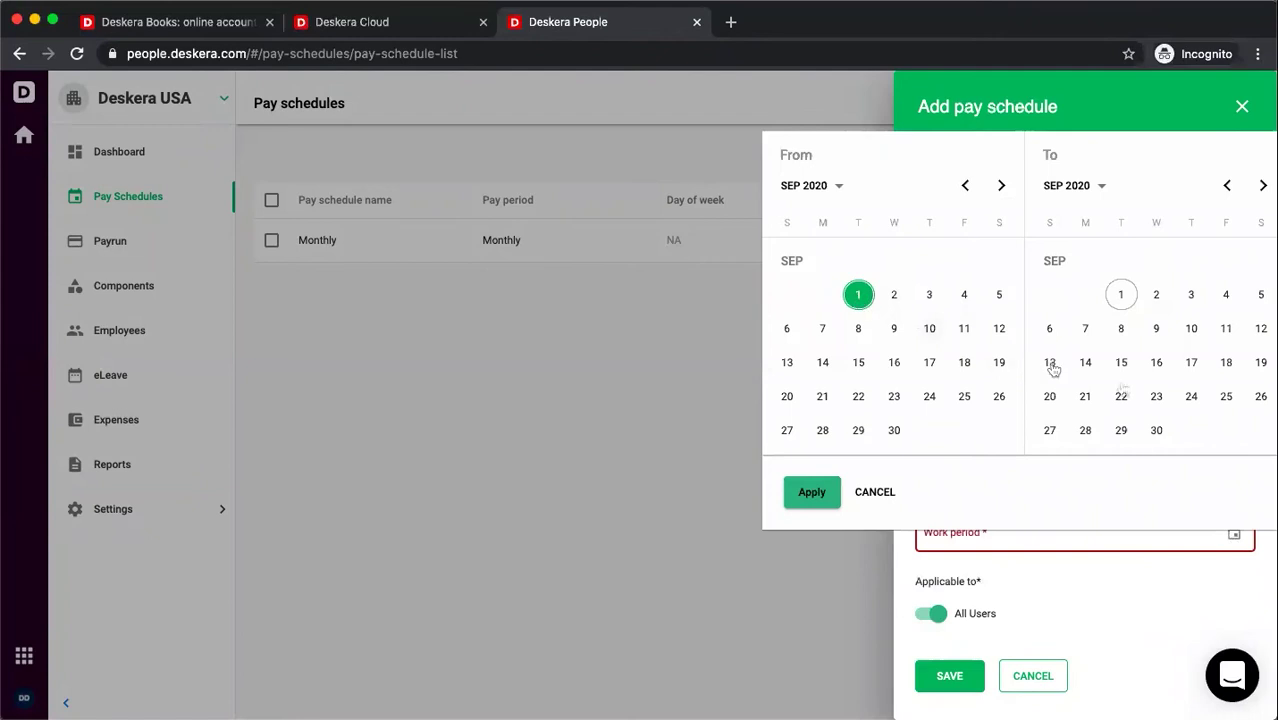
click(1157, 431)
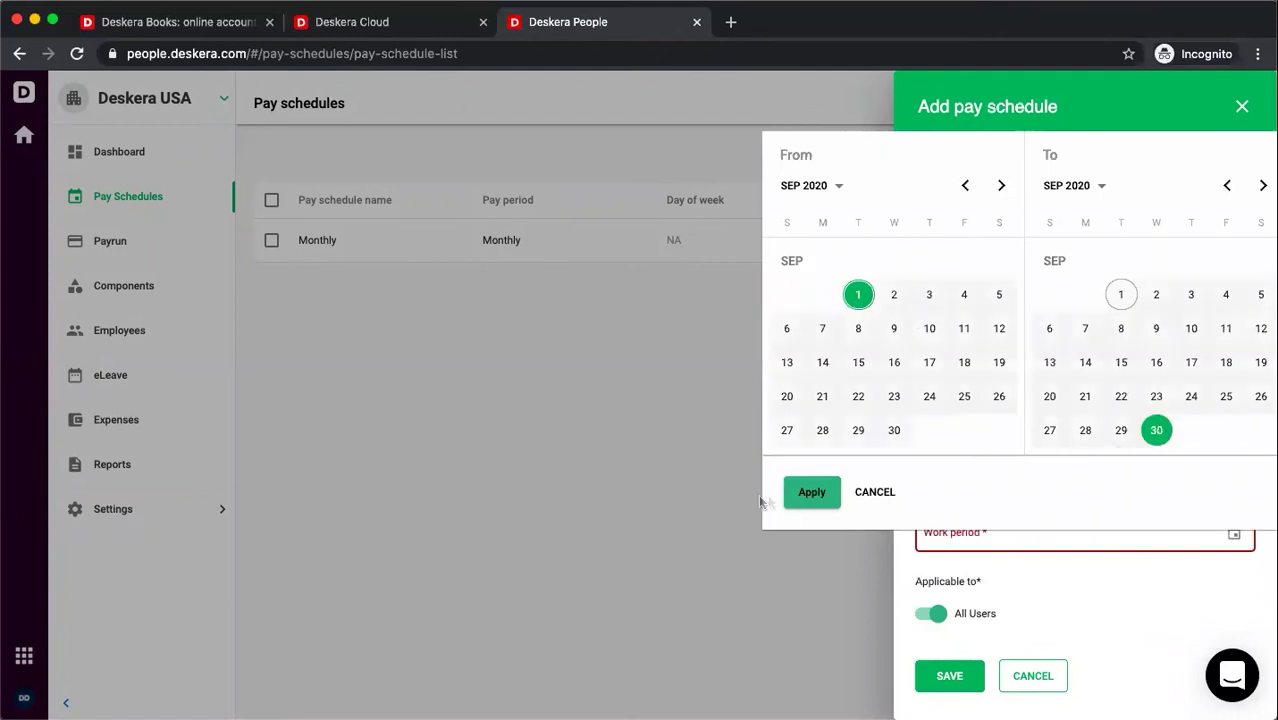
click(812, 494)
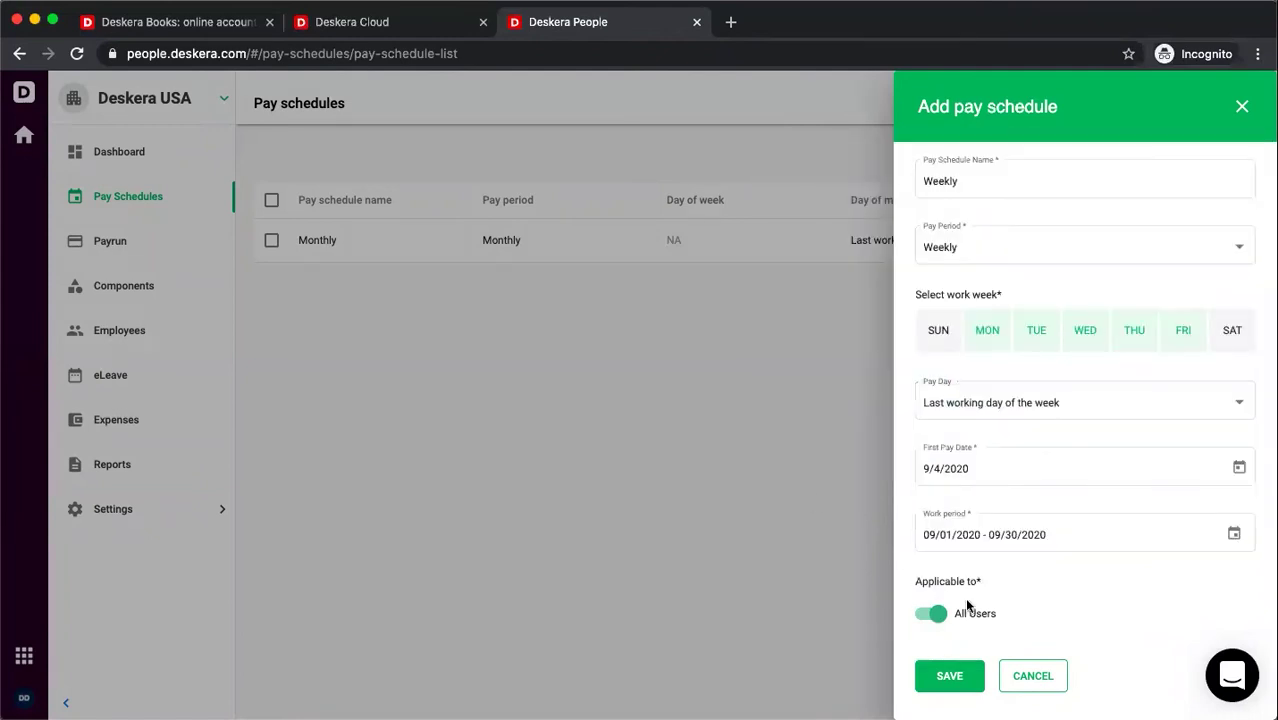
click(964, 686)
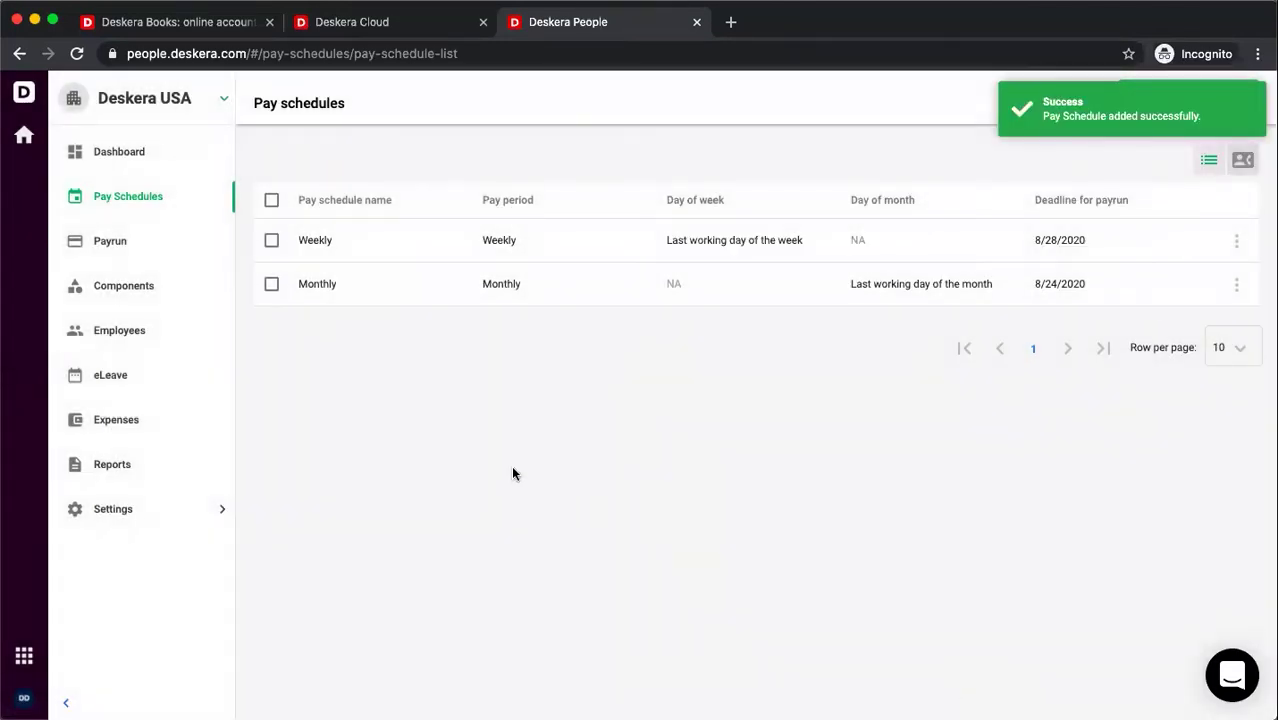
- Open the Payruns list showing the two processed 8/31/2020 payruns
click(110, 244)
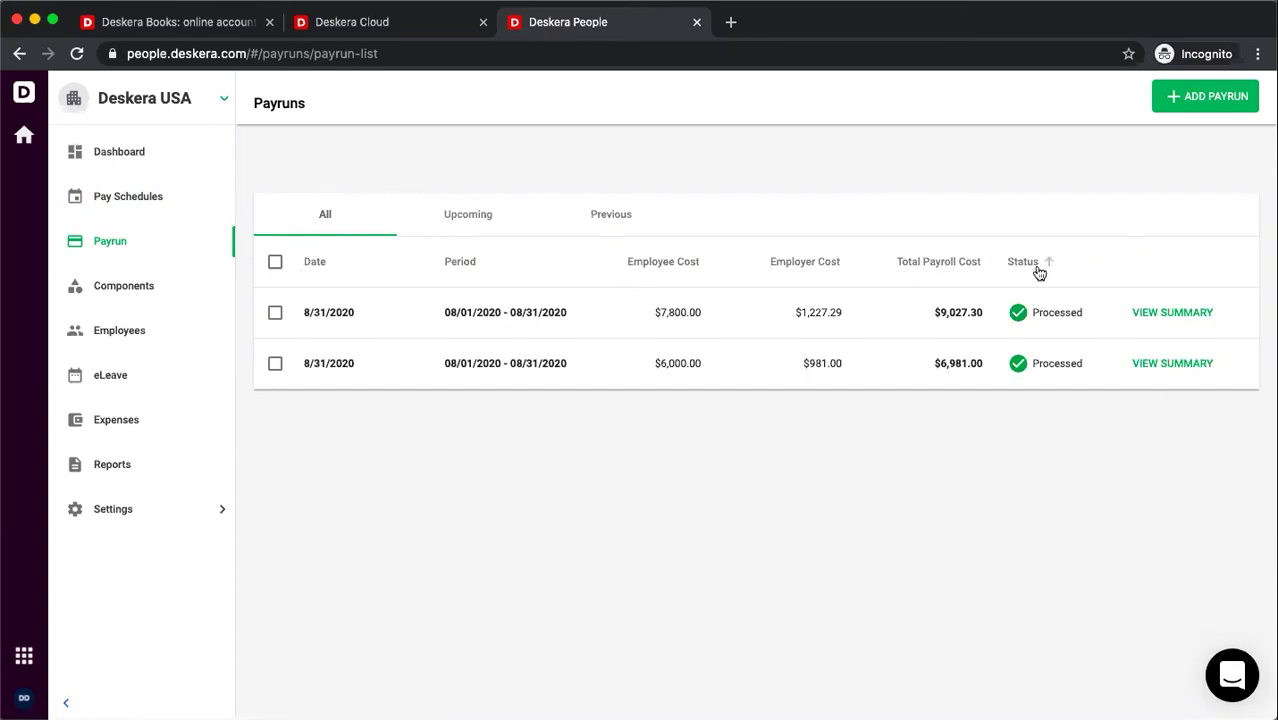
- Start a new Monthly payrun with work period September 1–30, 2020
click(1216, 104)
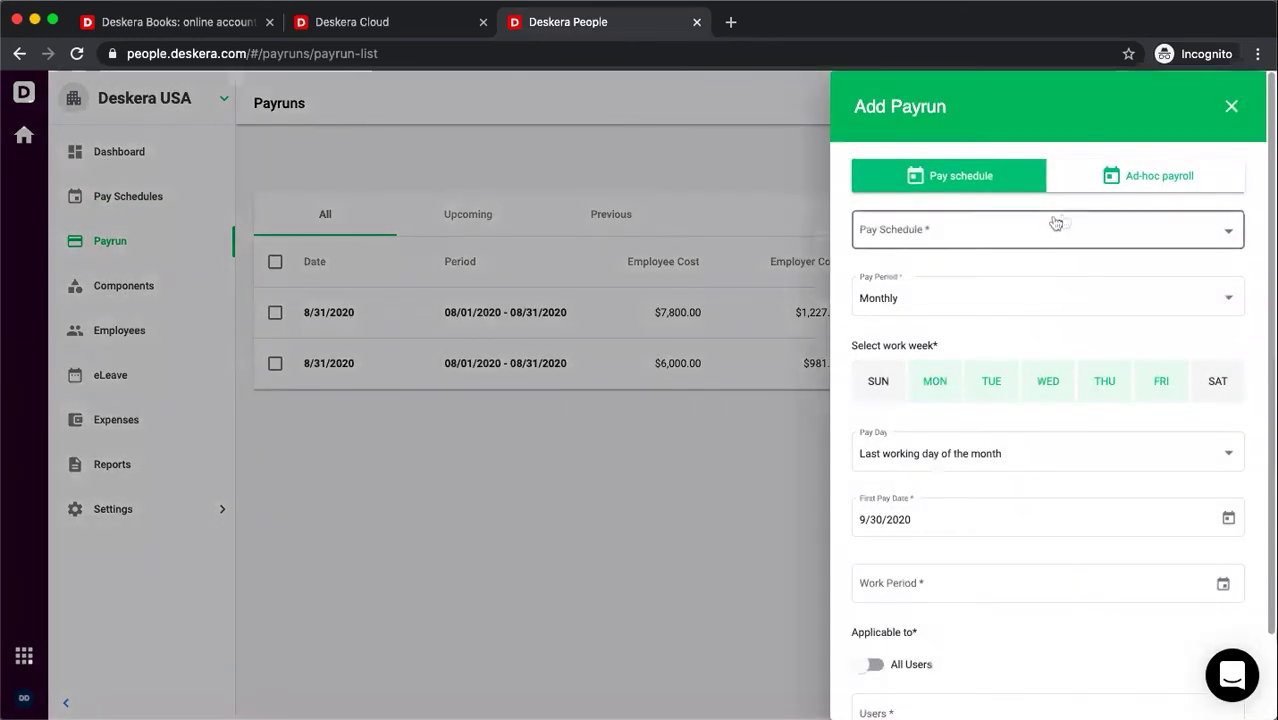
click(1056, 223)
click(1015, 261)
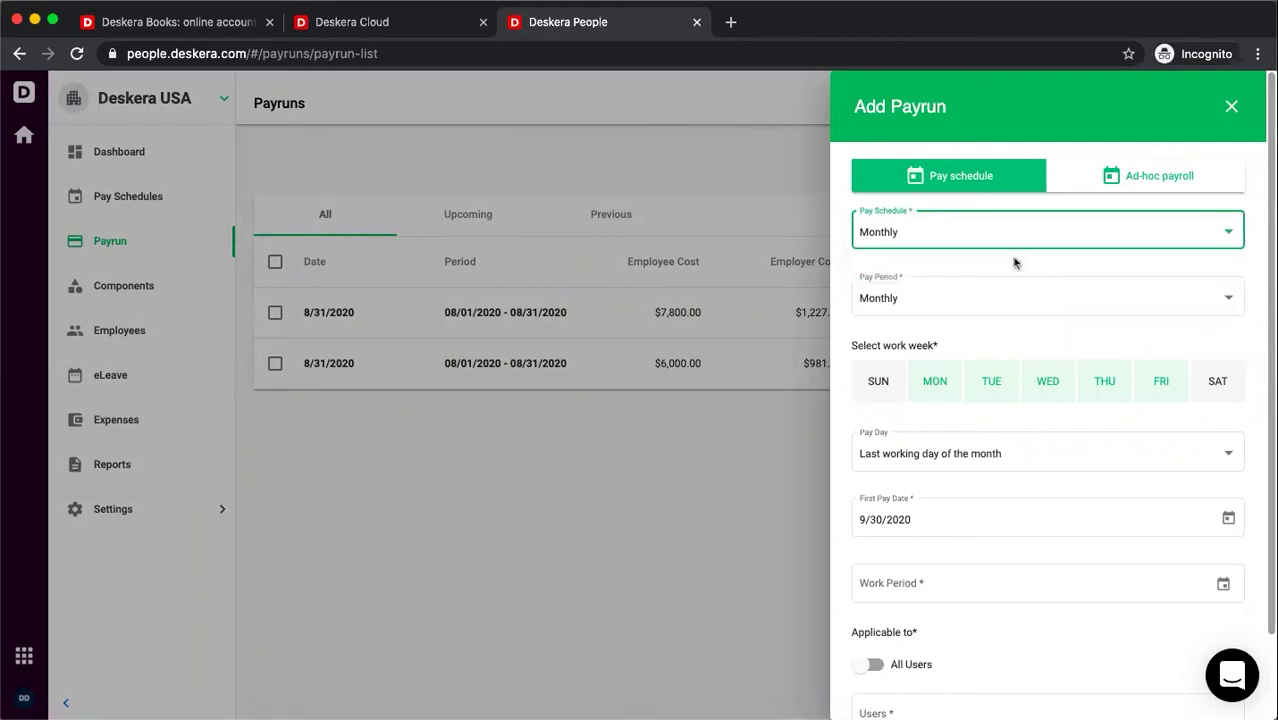
scroll(993, 457, down, 1)
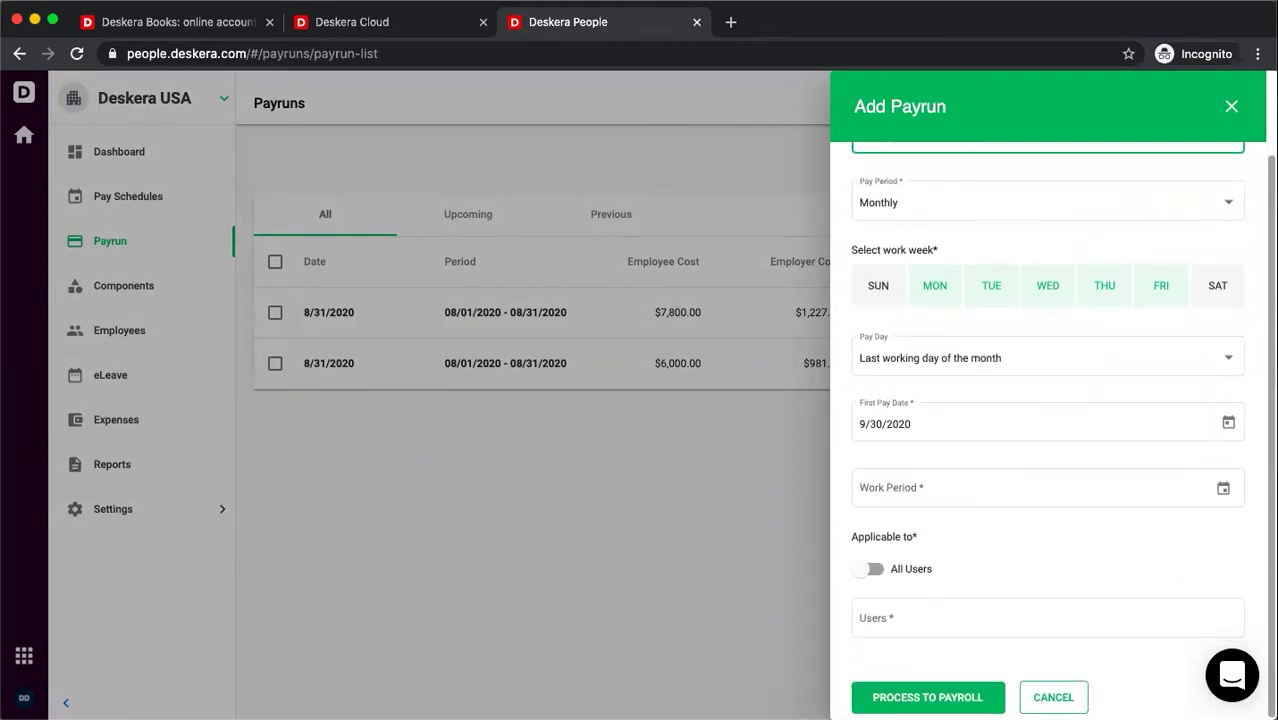
click(1223, 488)
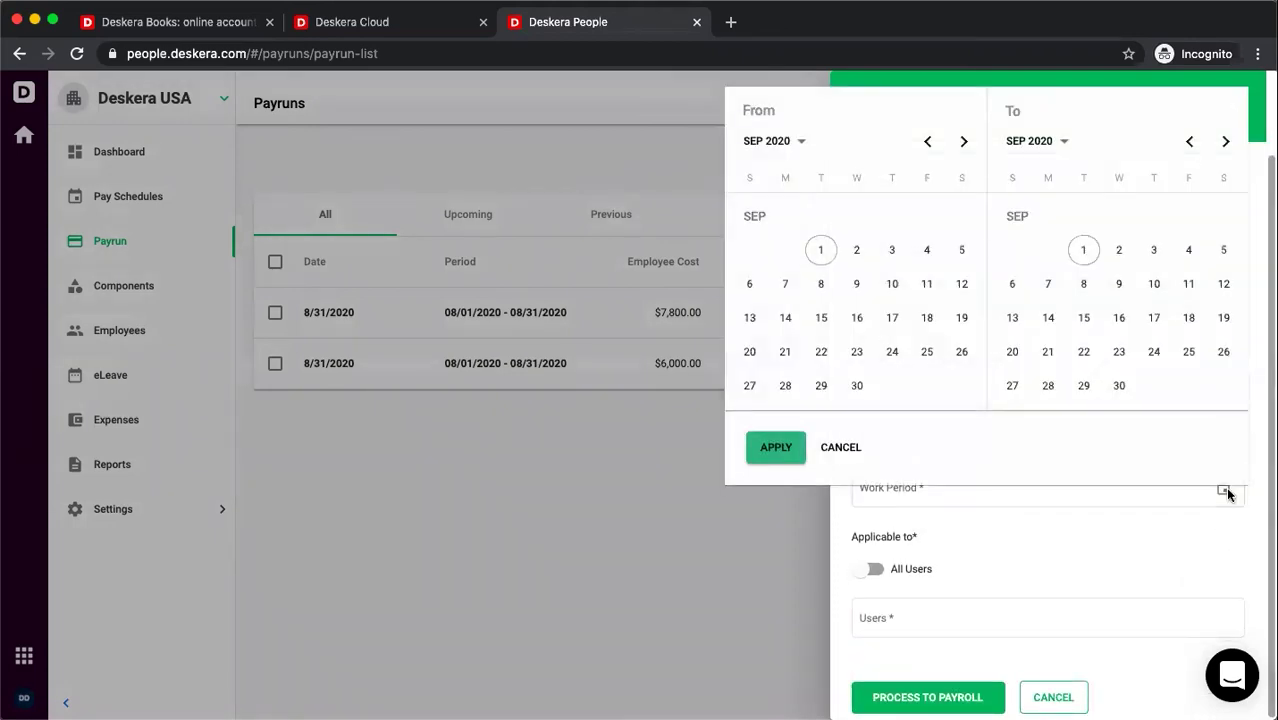
click(820, 252)
click(1119, 387)
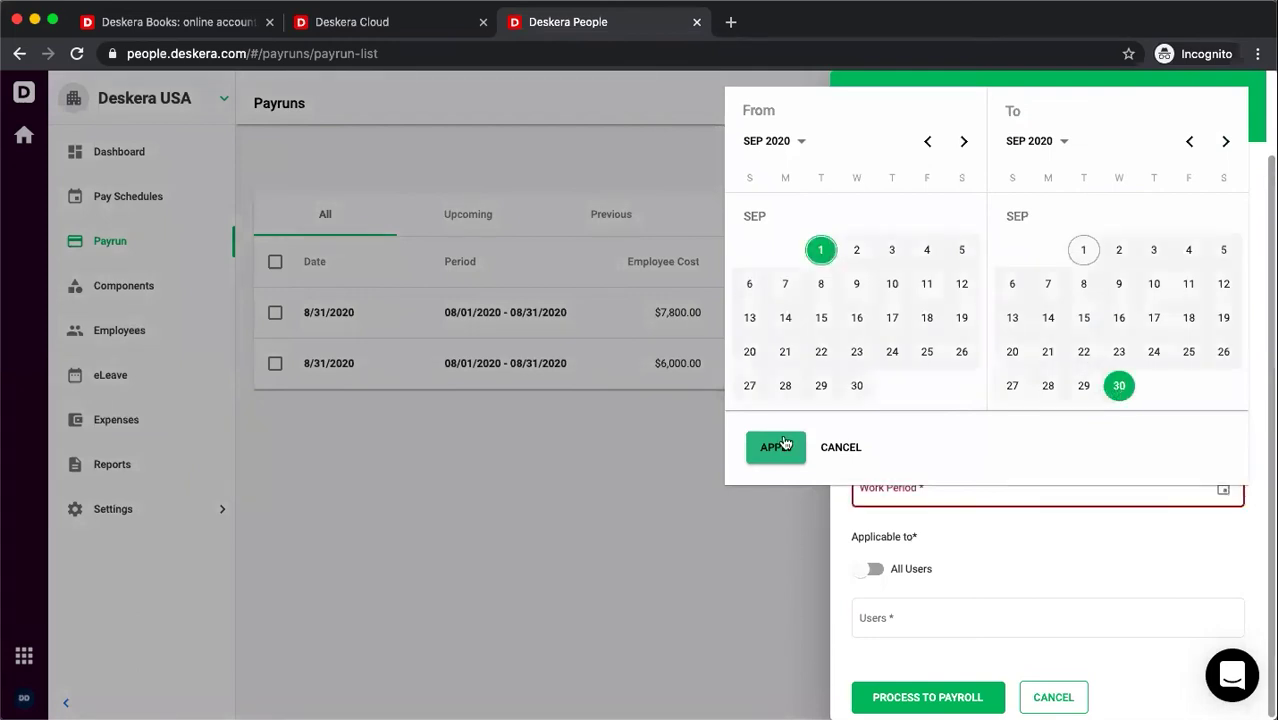
click(784, 445)
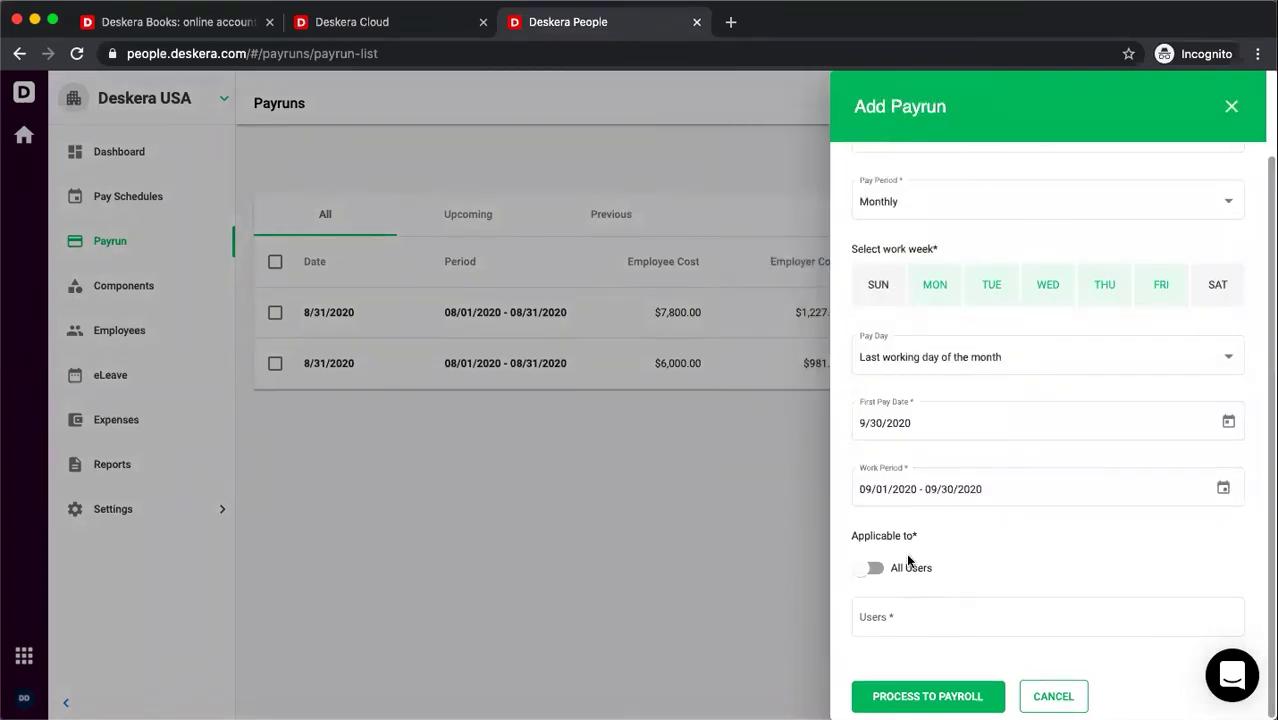
- Search for the employee by typing 'geo' and add them as the only payee
click(887, 616)
text(geo)
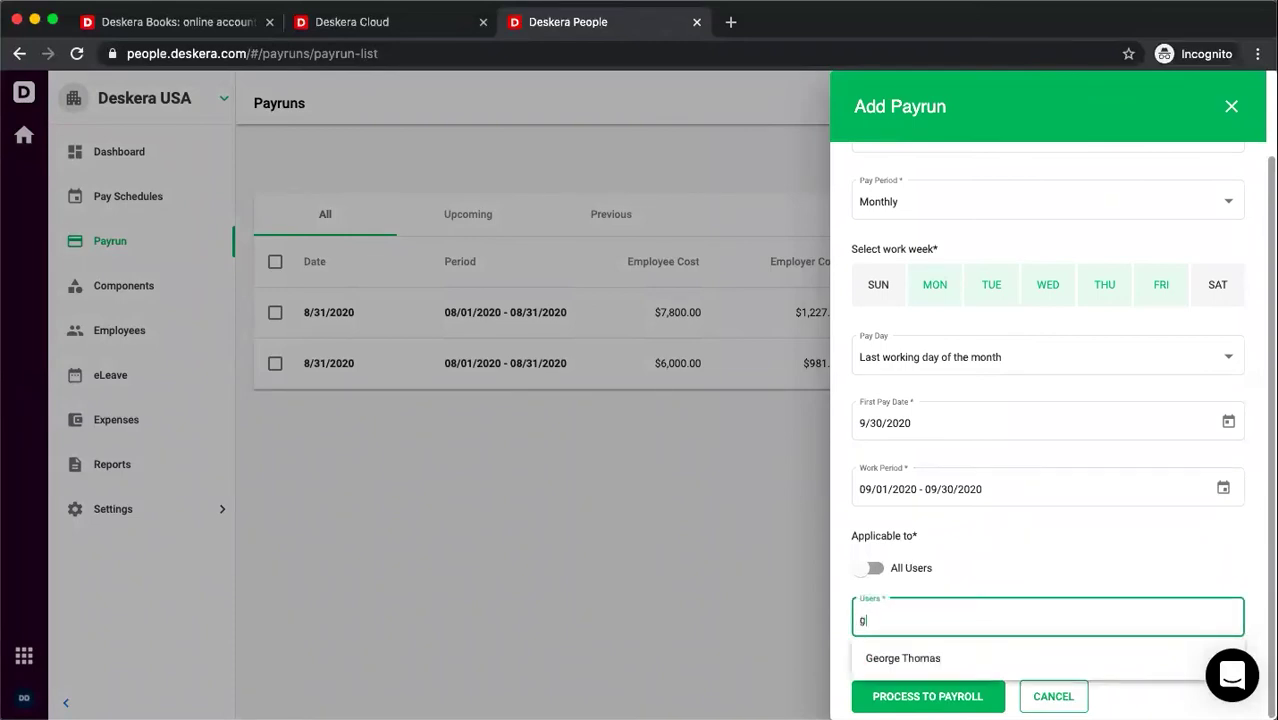
click(878, 662)
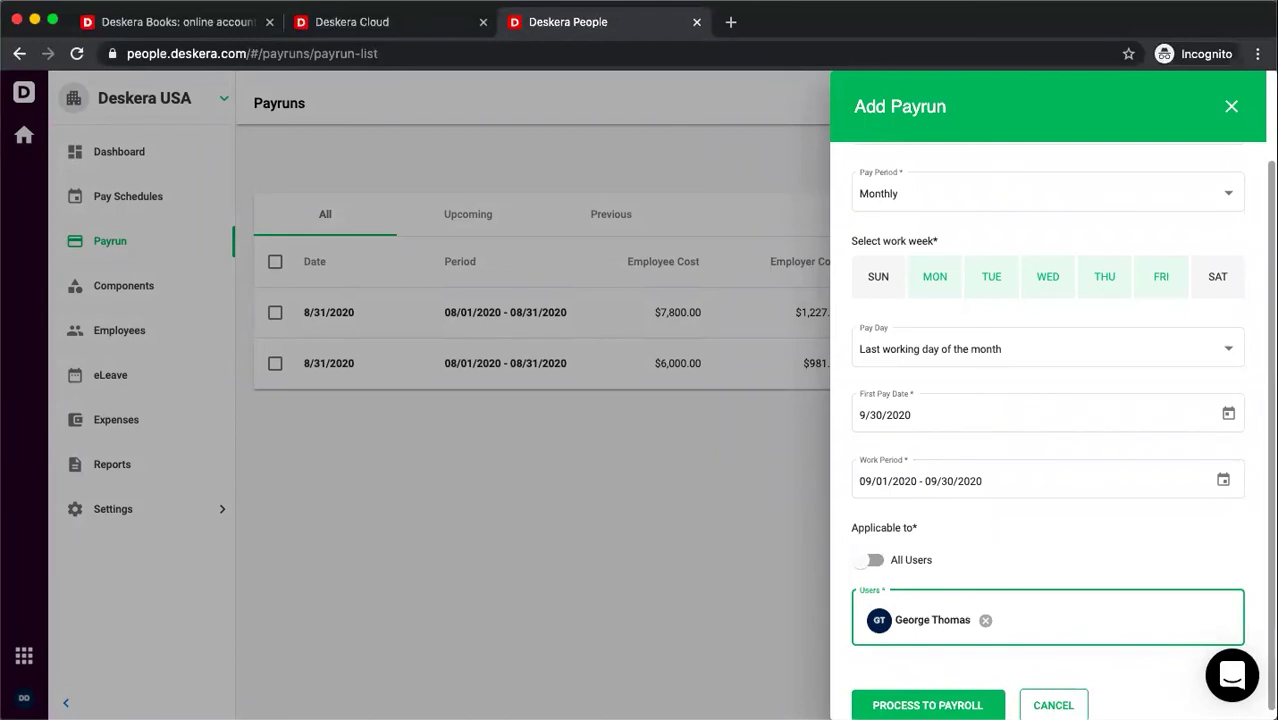
- Create the payrun and move it to Ready For Processing with $6,065.47 net pay
click(927, 705)
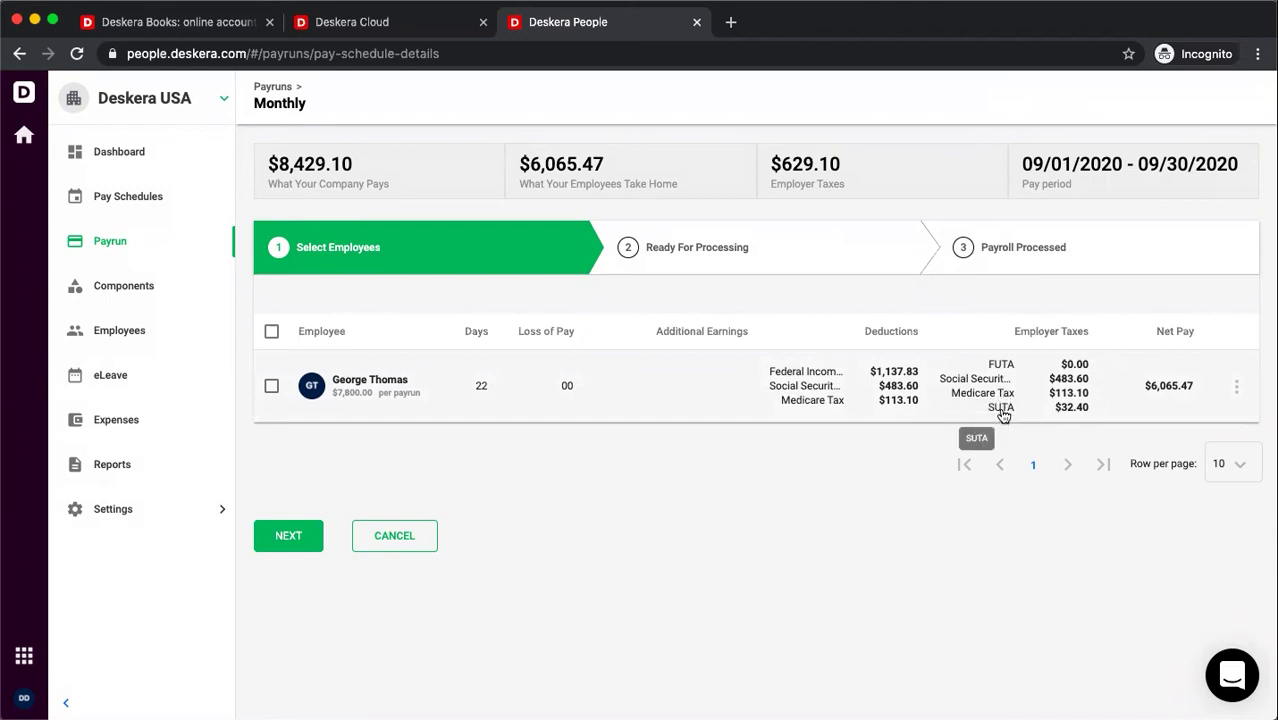
click(292, 537)
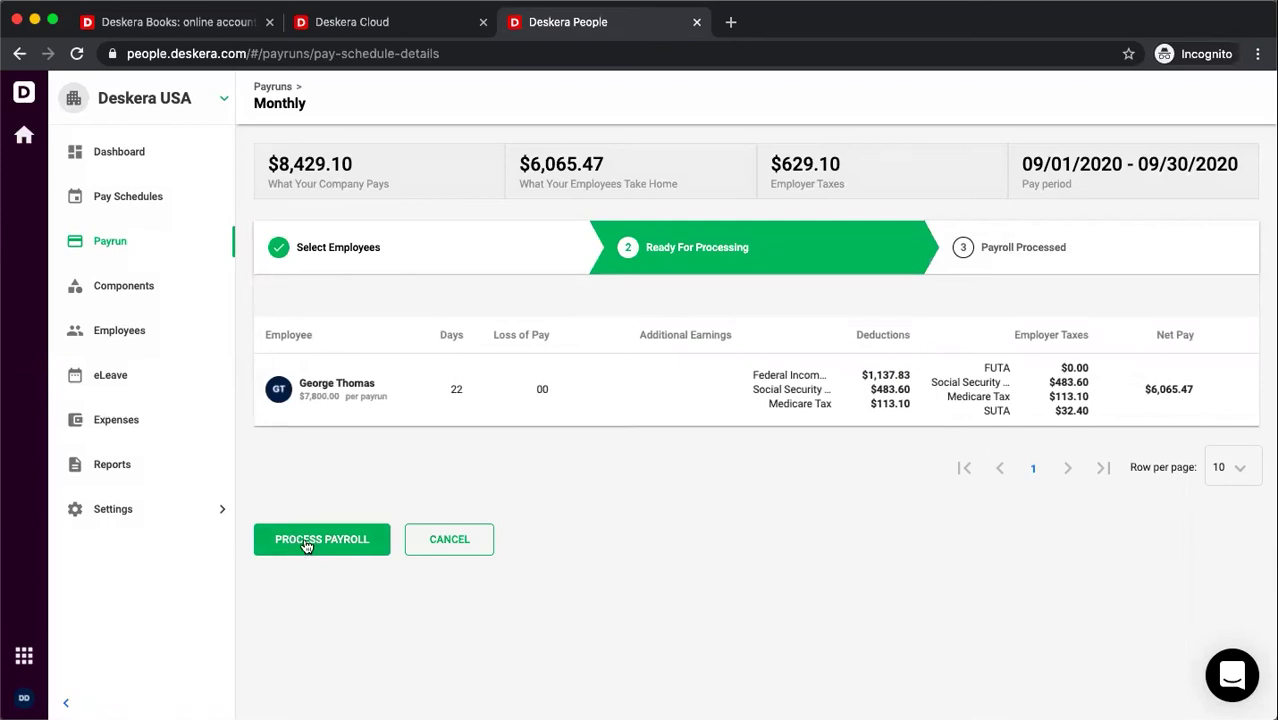
- Process the September payroll, confirm it, and finish the payrun
click(306, 546)
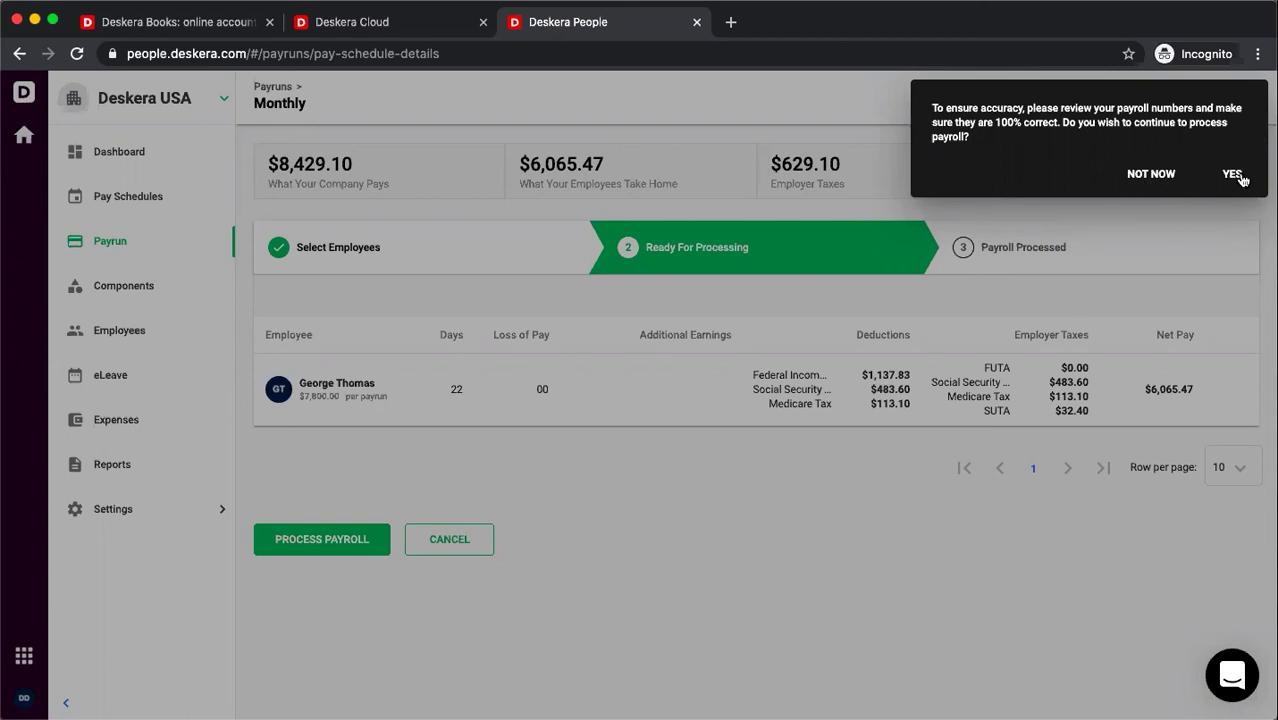
click(1233, 174)
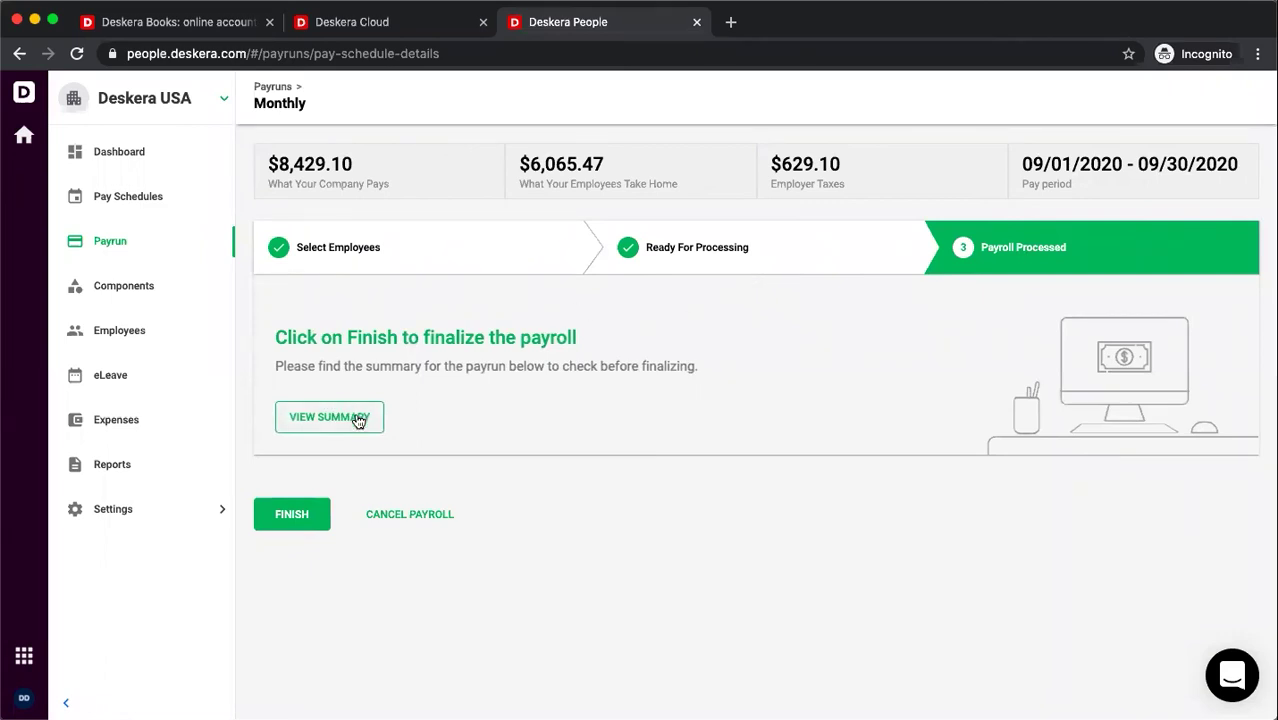
click(283, 513)
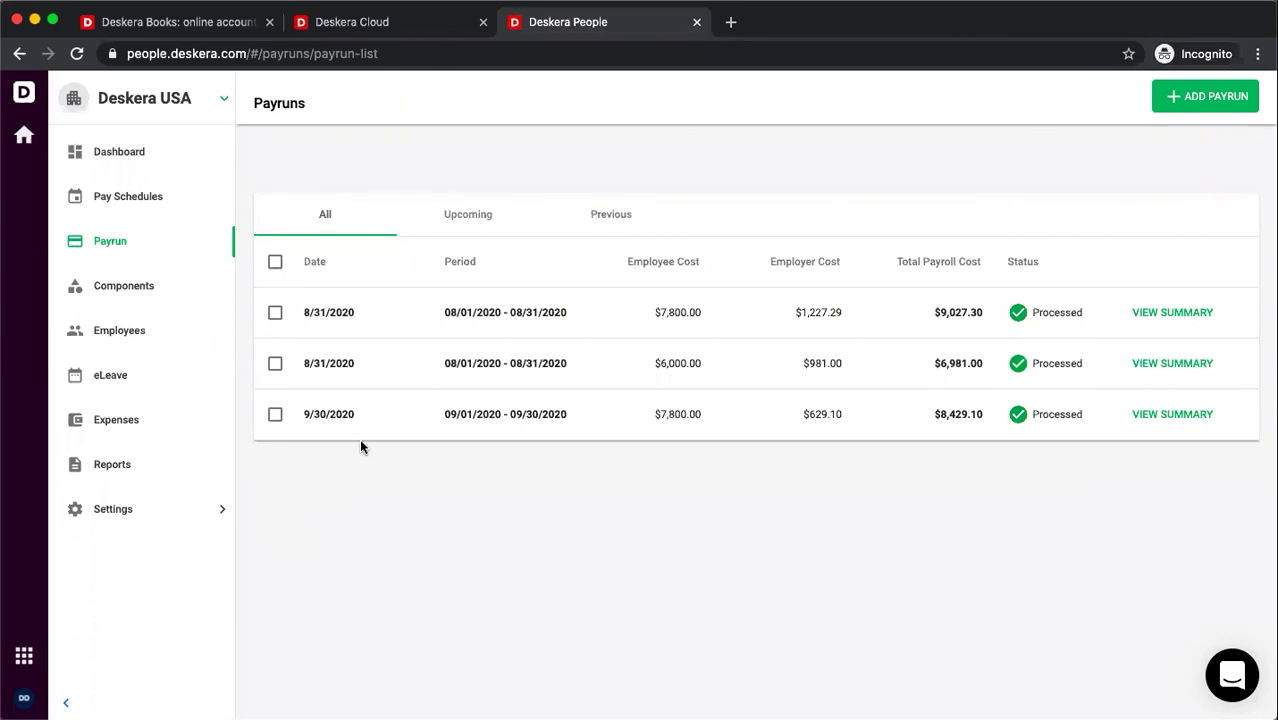
- Review the 9/30/2020 payrun summary, then go to the Reports page
click(1187, 414)
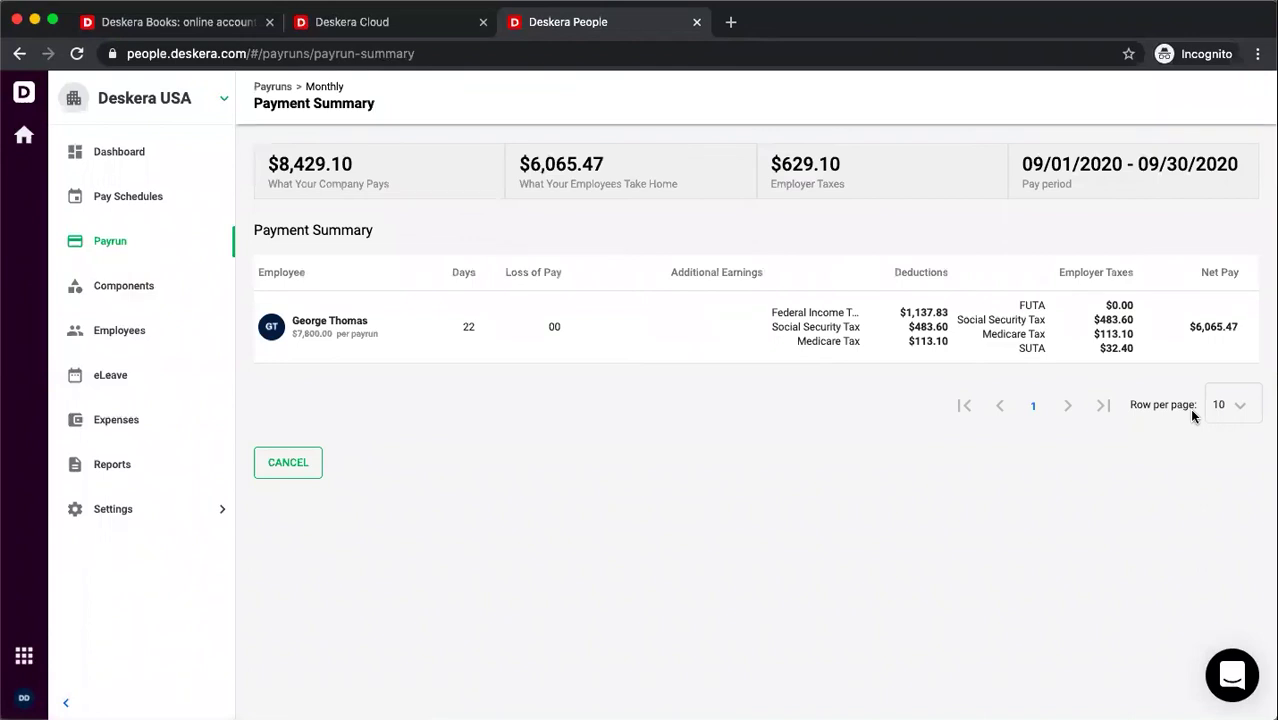
key(super+bracketleft)
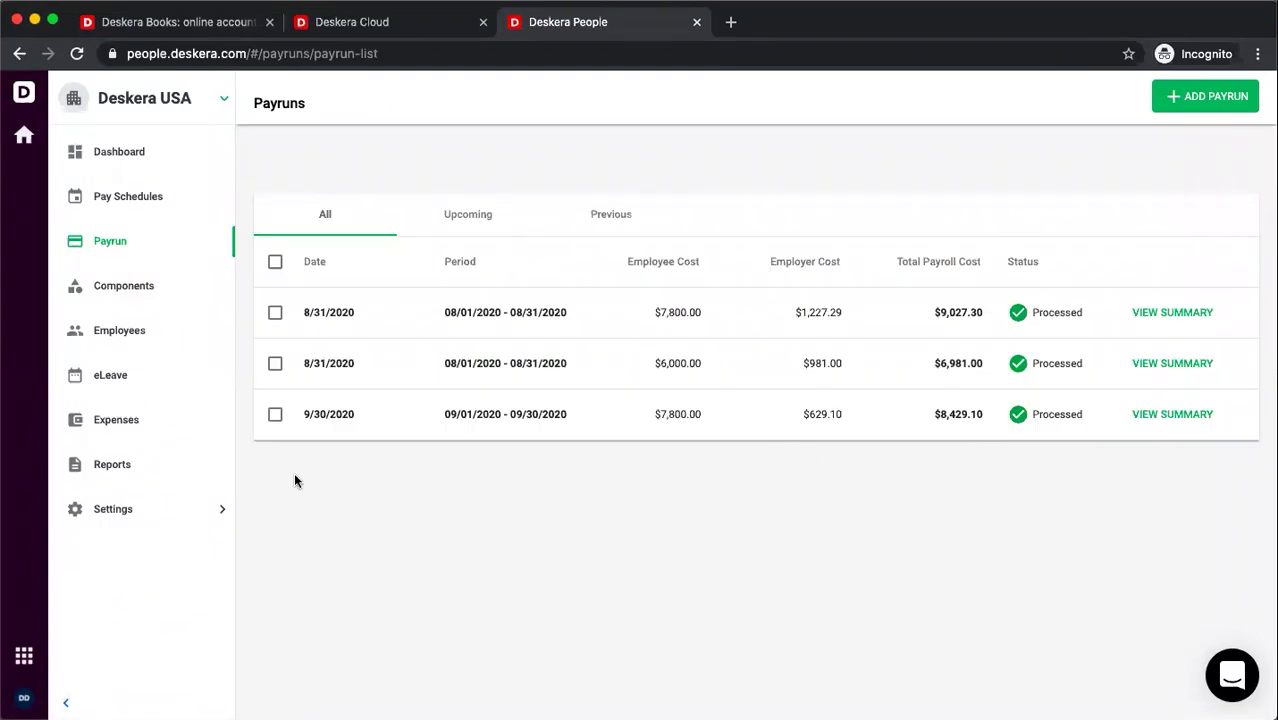
click(124, 465)
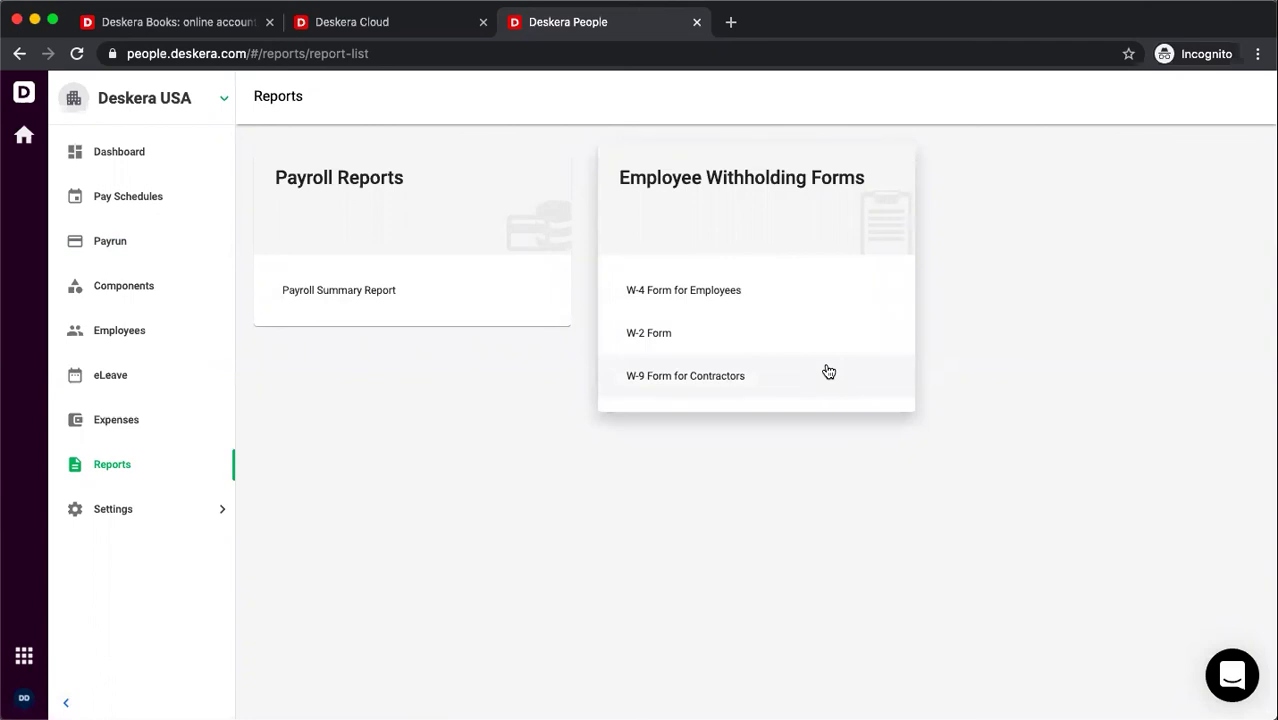
- Leave the payroll reports and W-4, W-2, W-9 forms and return to the Dashboard
click(128, 155)
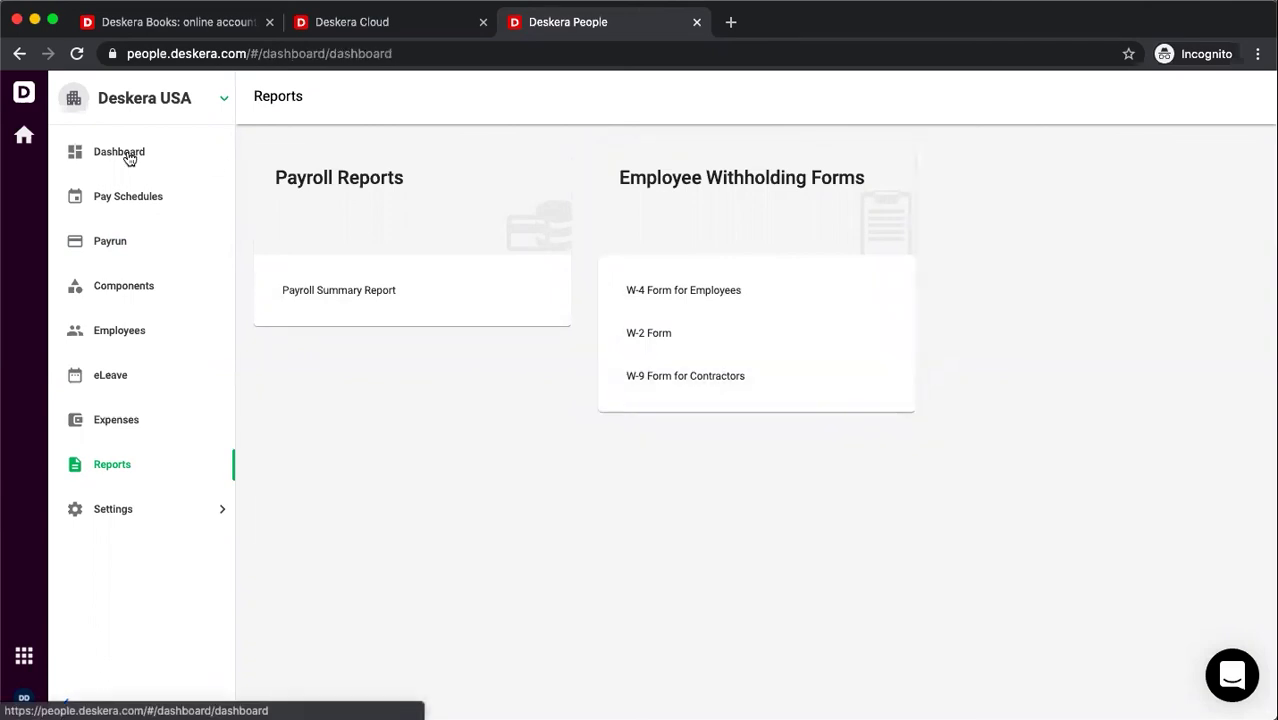